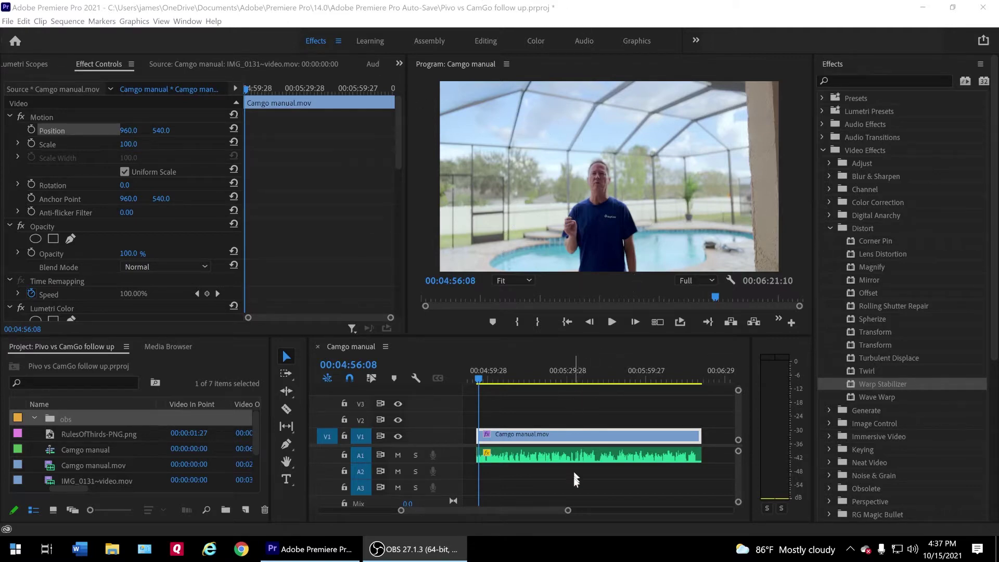
# Turn on Program Monitor rulers and keep a single horizontal guide across the upper frame
pyautogui.click(603, 438)
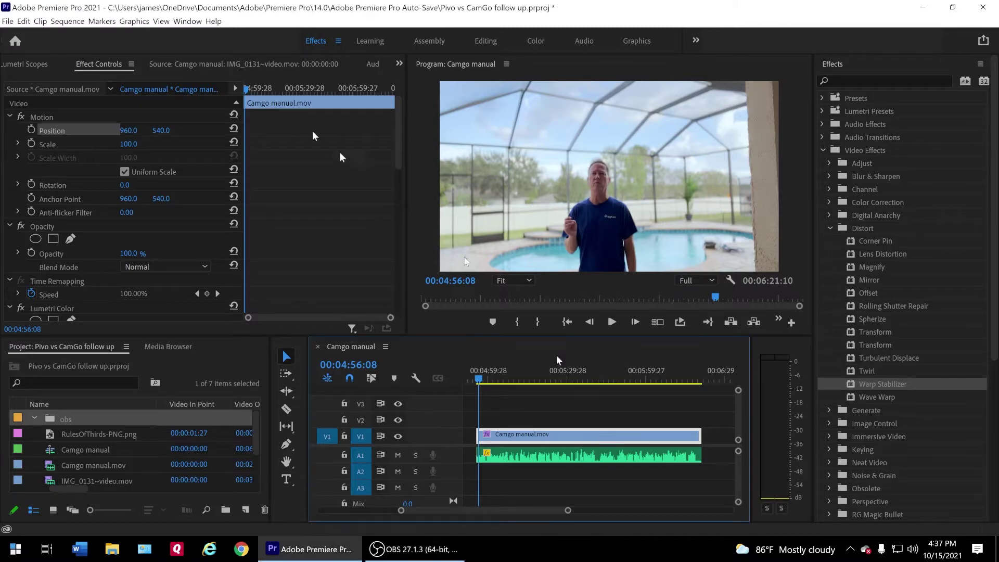
pyautogui.click(161, 22)
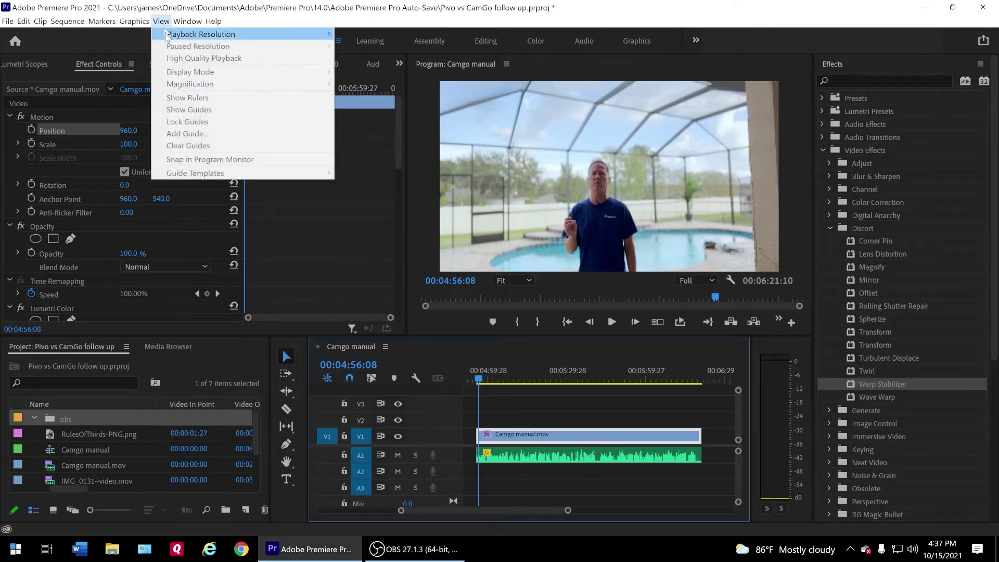
pyautogui.click(496, 141)
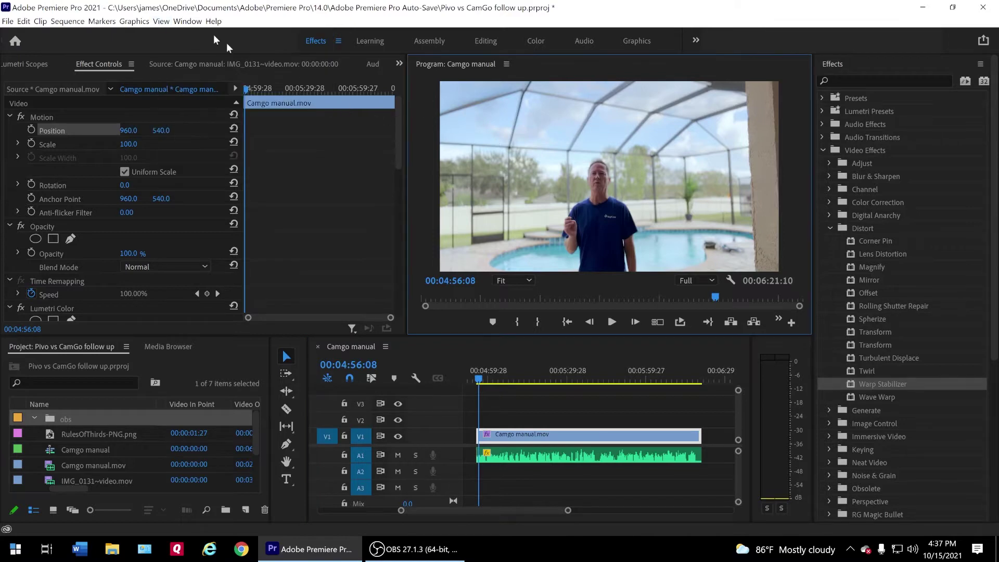
pyautogui.click(162, 23)
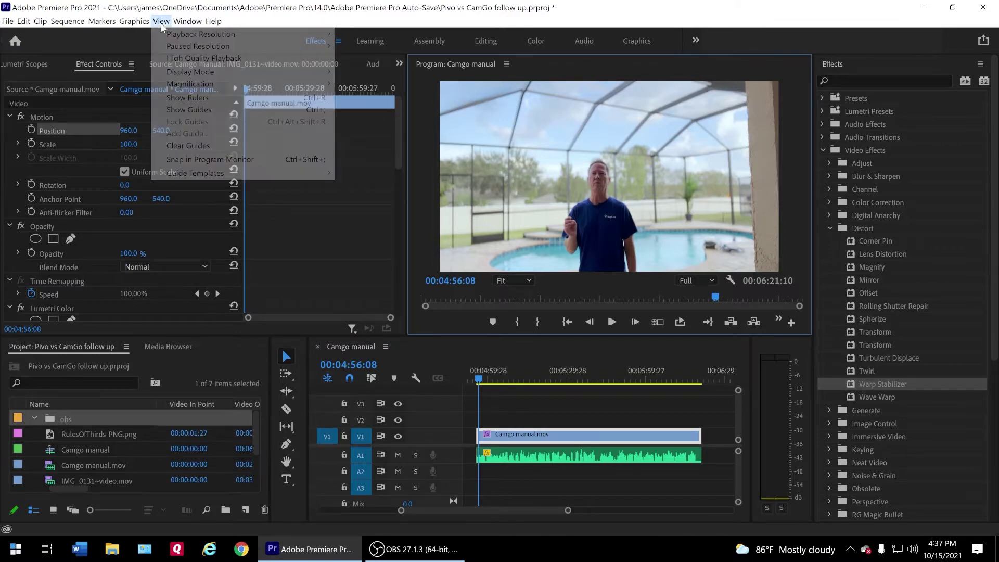
pyautogui.click(168, 98)
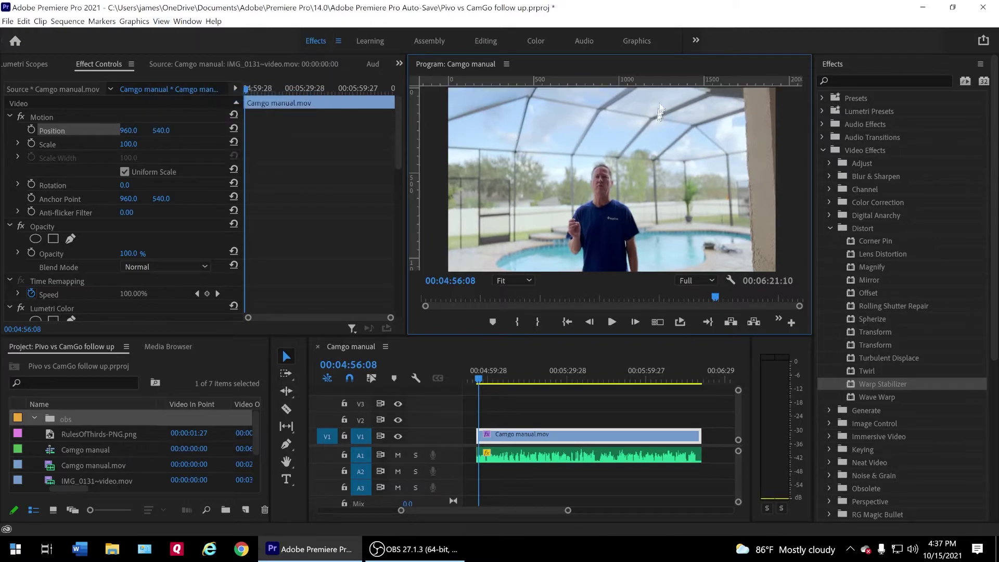
pyautogui.moveTo(660, 81); pyautogui.dragTo(659, 131)
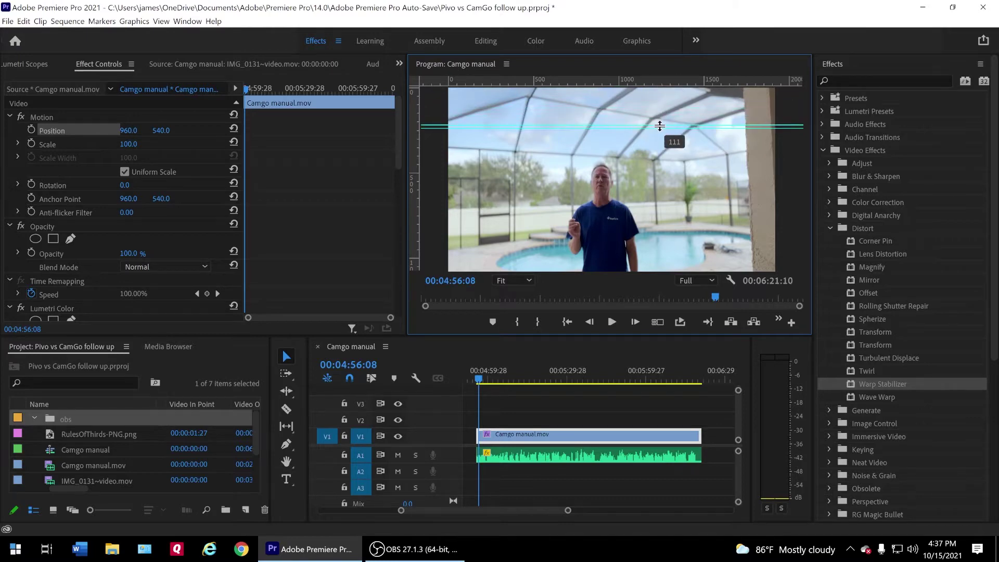
pyautogui.moveTo(658, 131); pyautogui.dragTo(669, 76)
# Scale the clip to 151%, set Position Y to 273, and start Position keyframing
pyautogui.moveTo(130, 144); pyautogui.dragTo(155, 144)
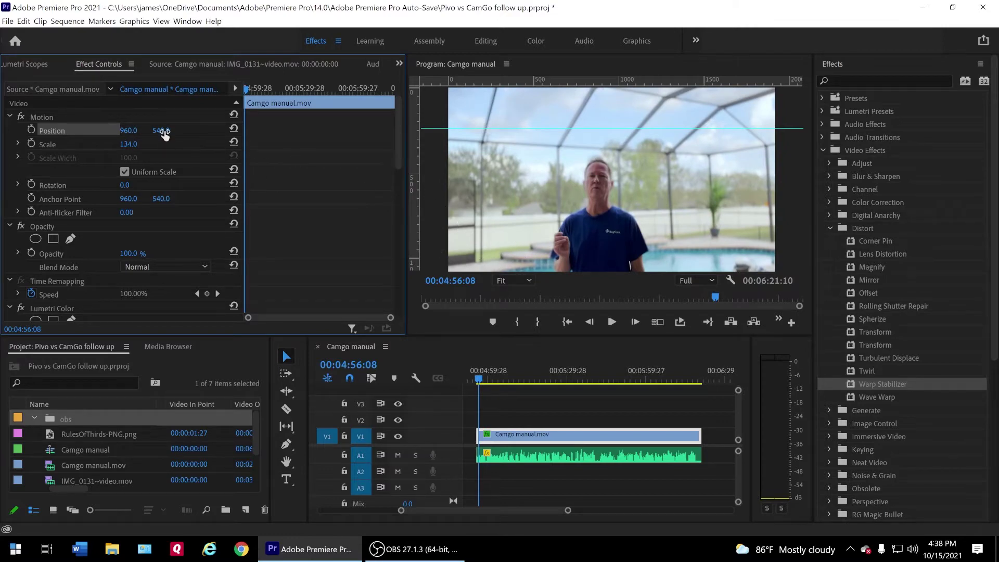
pyautogui.moveTo(162, 131); pyautogui.dragTo(78, 131)
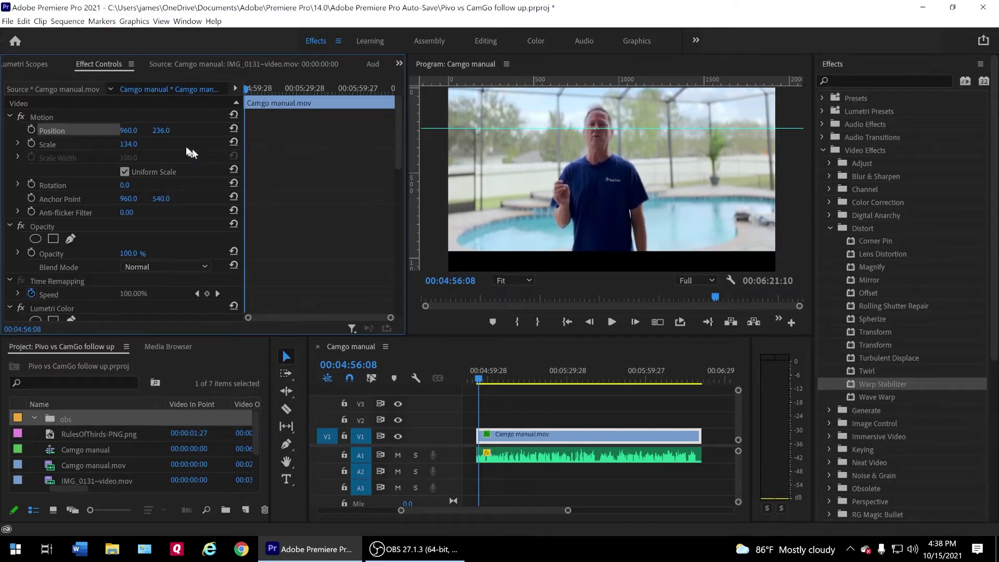
pyautogui.moveTo(161, 130); pyautogui.dragTo(249, 130)
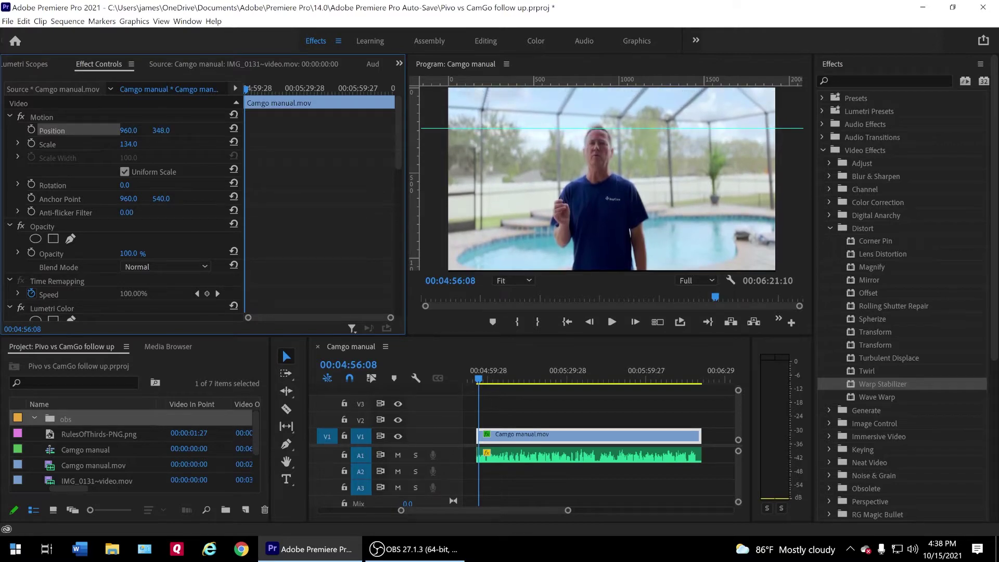
pyautogui.moveTo(161, 131)
pyautogui.mouseDown()
pyautogui.moveTo(133, 144)
pyautogui.moveTo(103, 131)
pyautogui.mouseUp()
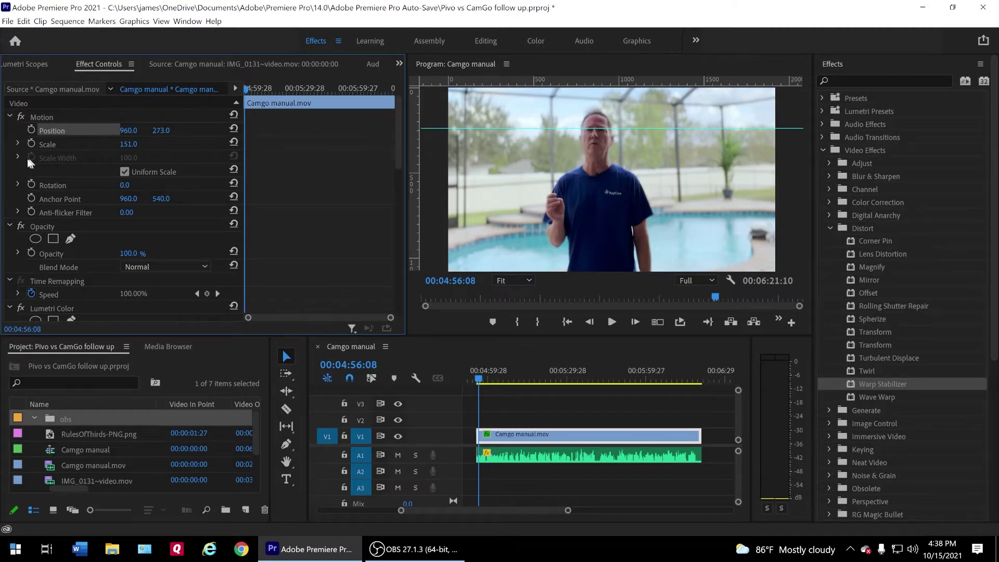
pyautogui.click(32, 130)
# Enable Scale keyframing, then key a zoom-in near 00:05:00:21 and a slight zoom-out later
pyautogui.click(33, 143)
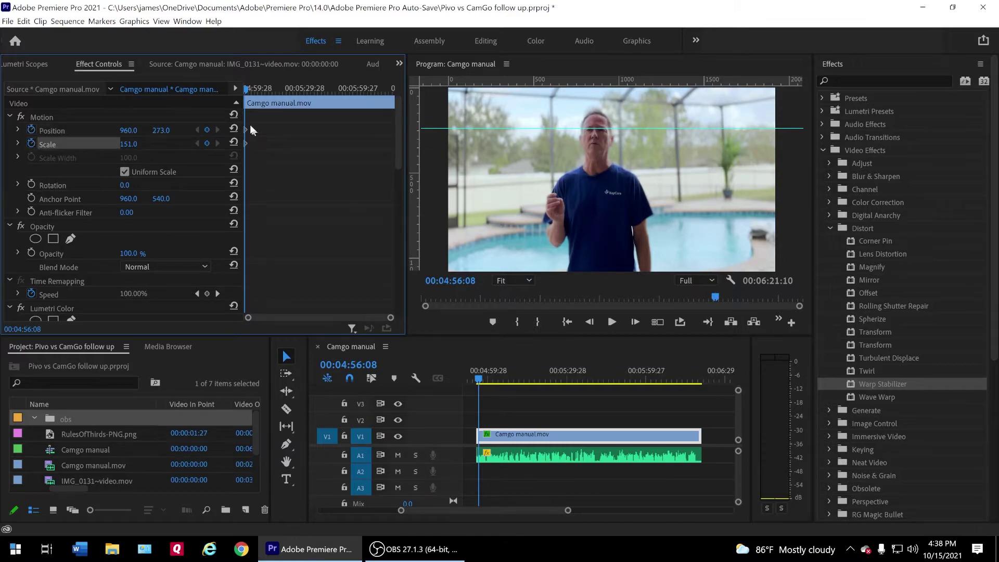
pyautogui.click(479, 378)
pyautogui.moveTo(478, 378); pyautogui.dragTo(491, 381)
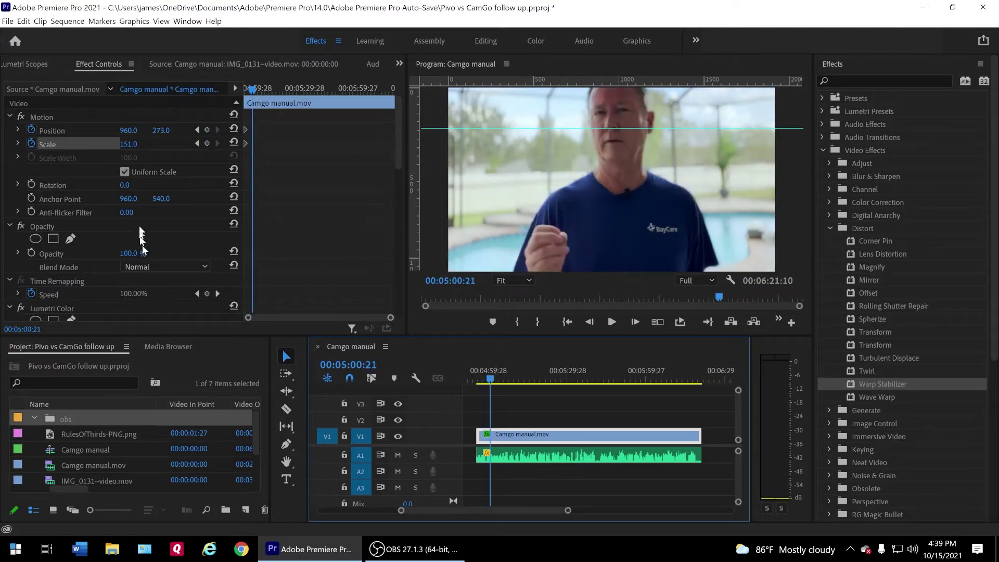
pyautogui.moveTo(128, 147)
pyautogui.mouseDown()
pyautogui.moveTo(148, 147)
pyautogui.moveTo(160, 131)
pyautogui.moveTo(280, 130)
pyautogui.mouseUp()
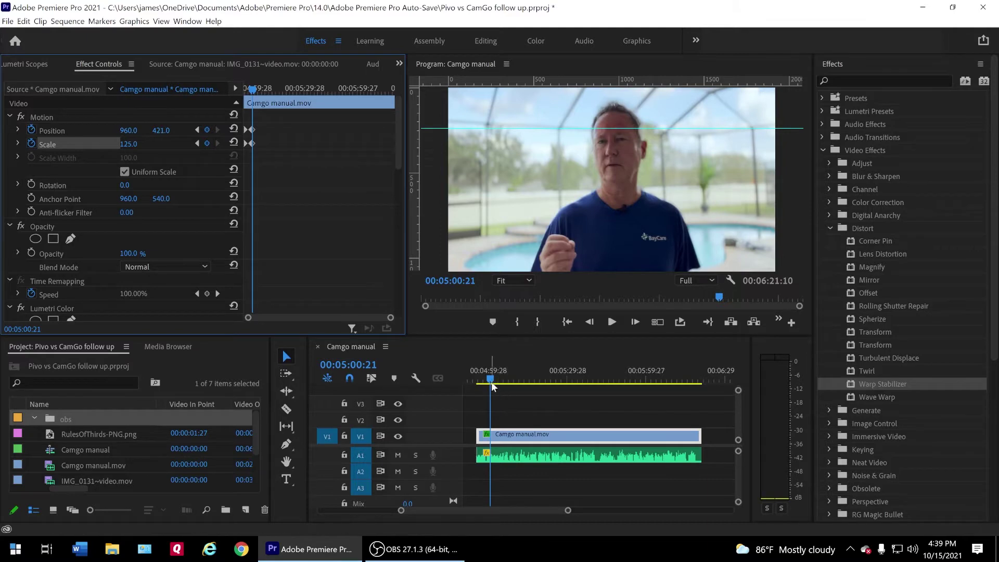
pyautogui.moveTo(491, 381); pyautogui.dragTo(496, 382)
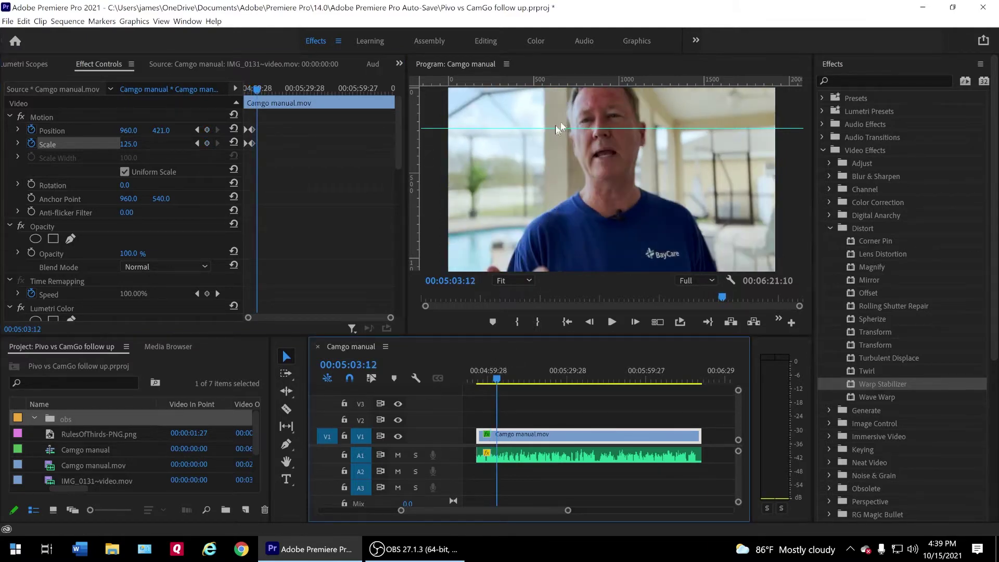
pyautogui.moveTo(133, 144); pyautogui.dragTo(117, 144)
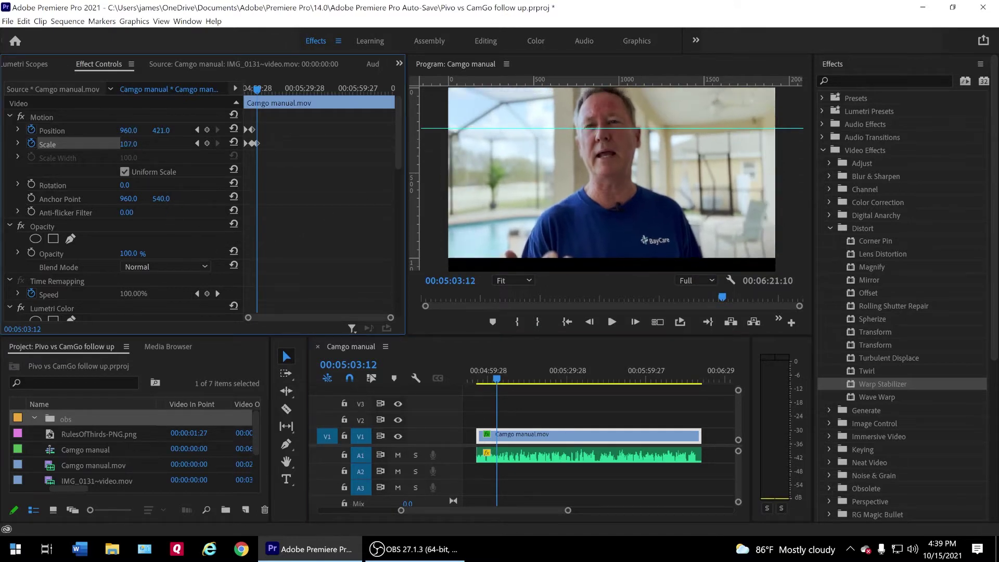
# At 00:05:03:12 set Scale 100 and Position Y 540, then scale up to 109%
pyautogui.click(138, 142)
pyautogui.write('1')
pyautogui.press('Return')
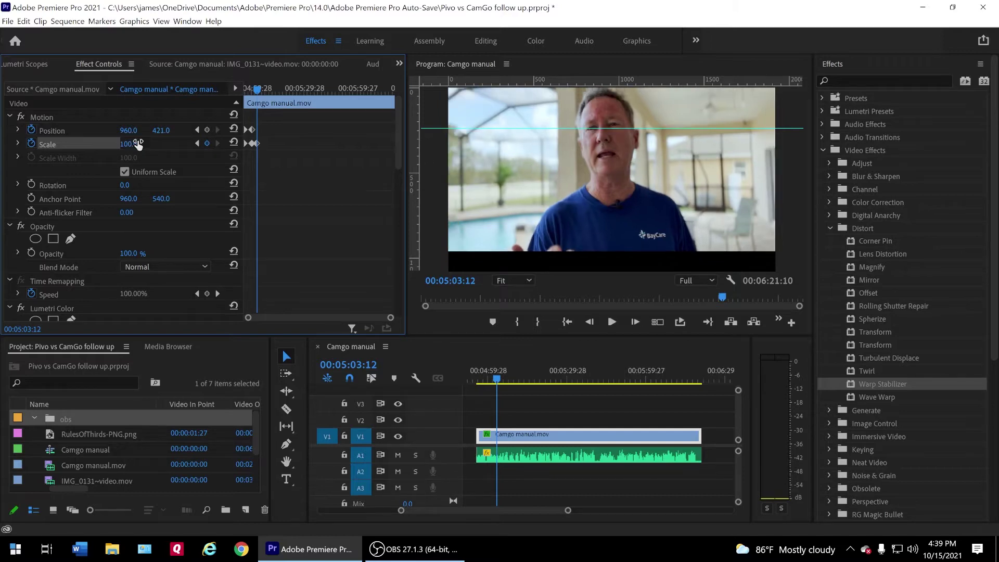
pyautogui.click(166, 129)
pyautogui.write('540')
pyautogui.press('Return')
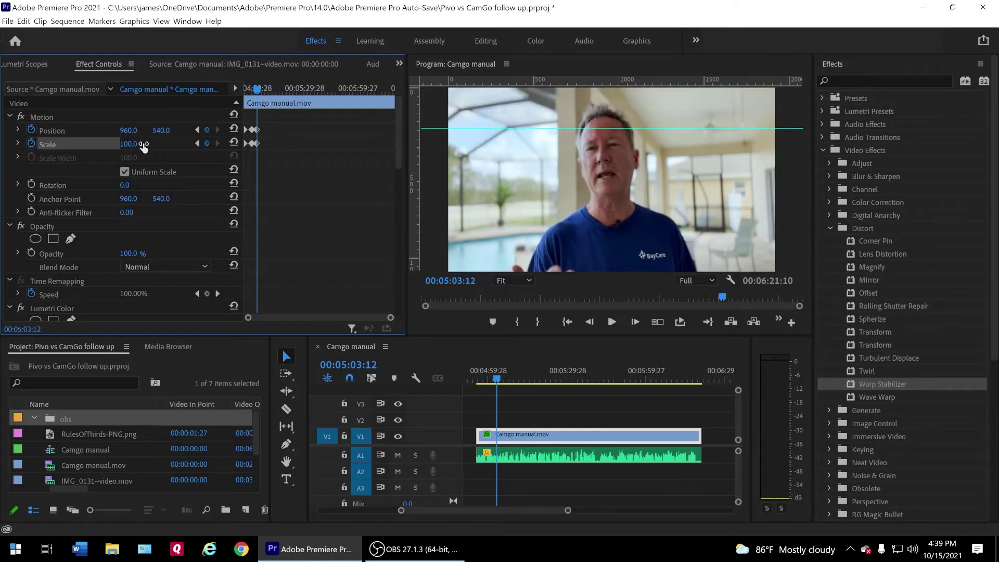
pyautogui.moveTo(132, 144); pyautogui.dragTo(145, 143)
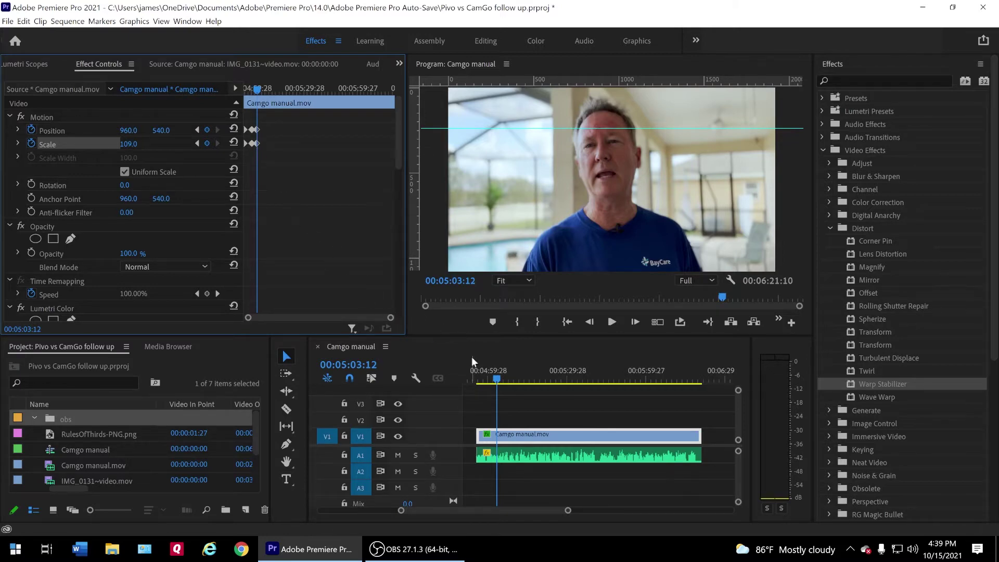
pyautogui.click(500, 378)
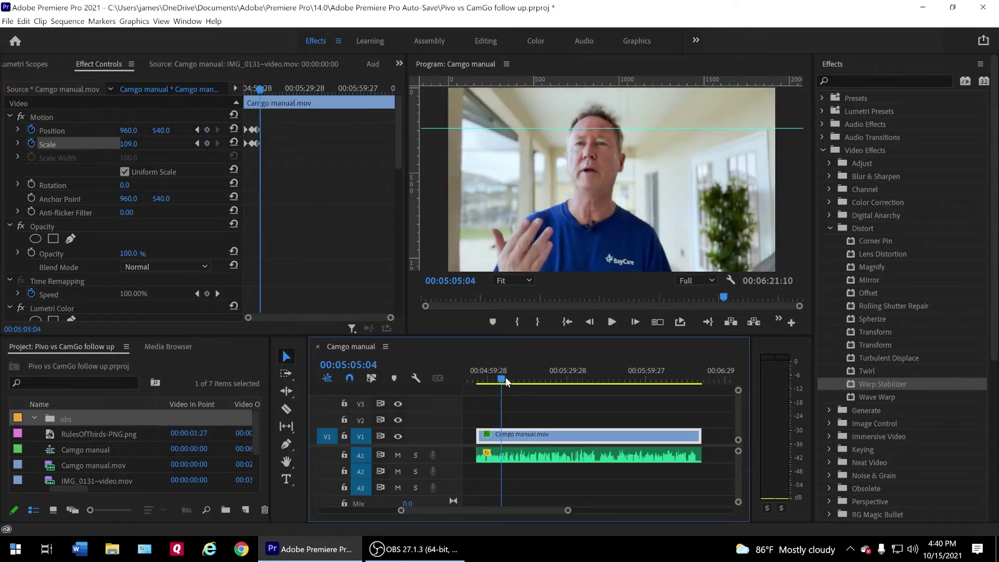
# At 00:05:06:04, key a 137% zoom with Position 1181, 372 to hold the face on the guide
pyautogui.moveTo(498, 378); pyautogui.dragTo(506, 380)
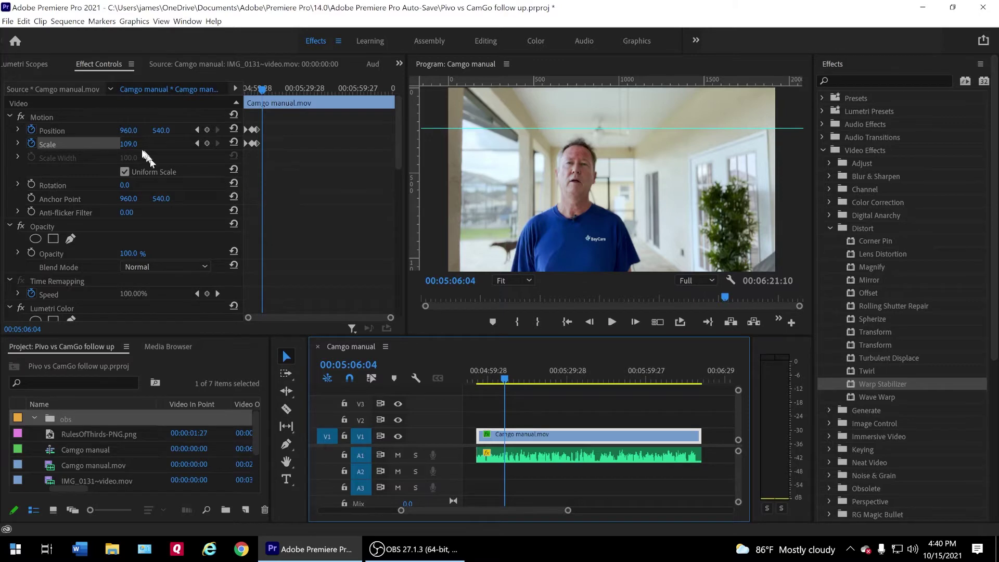
pyautogui.moveTo(131, 144); pyautogui.dragTo(156, 131)
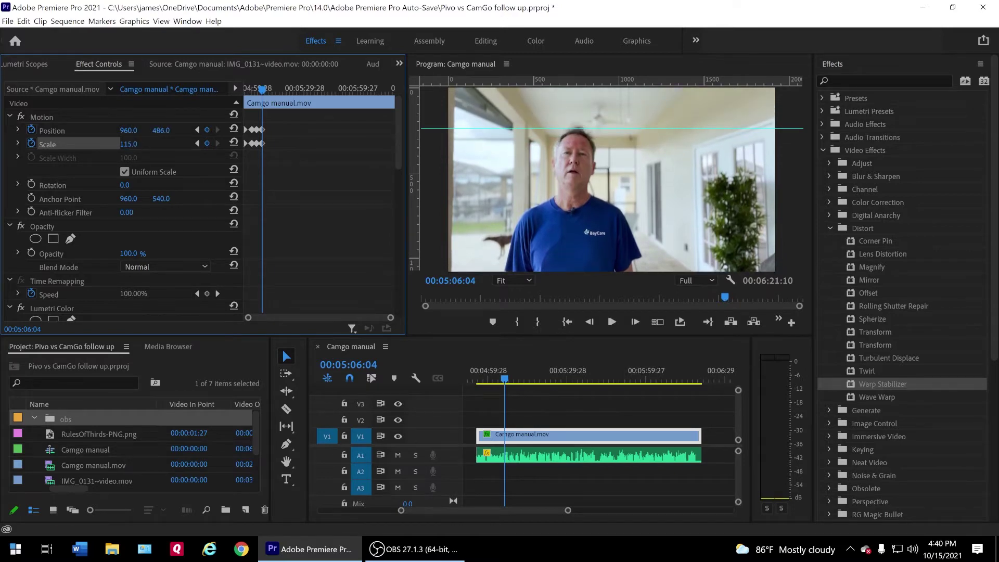
pyautogui.moveTo(129, 142)
pyautogui.mouseDown()
pyautogui.moveTo(140, 144)
pyautogui.moveTo(133, 133)
pyautogui.mouseUp()
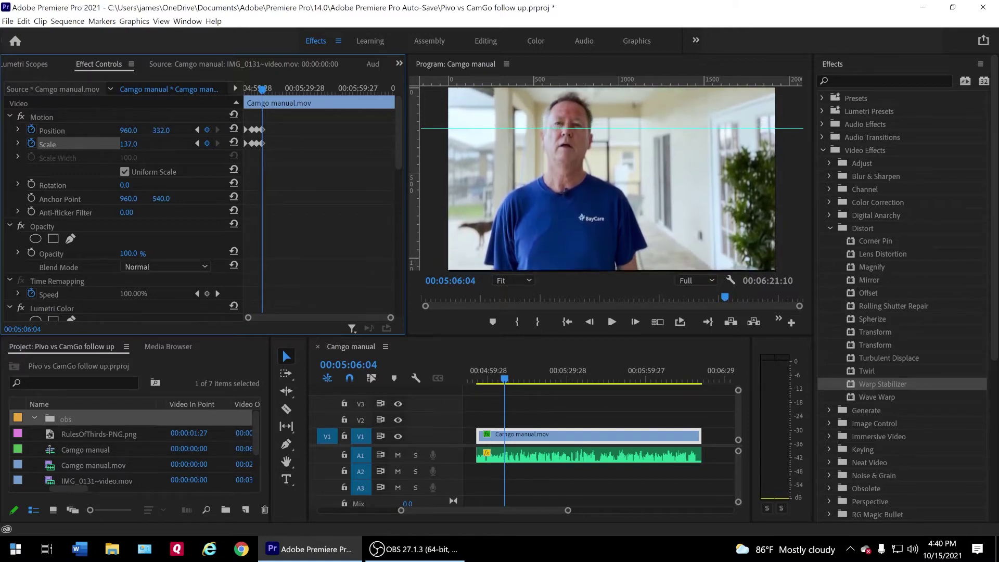
pyautogui.moveTo(160, 130); pyautogui.dragTo(173, 131)
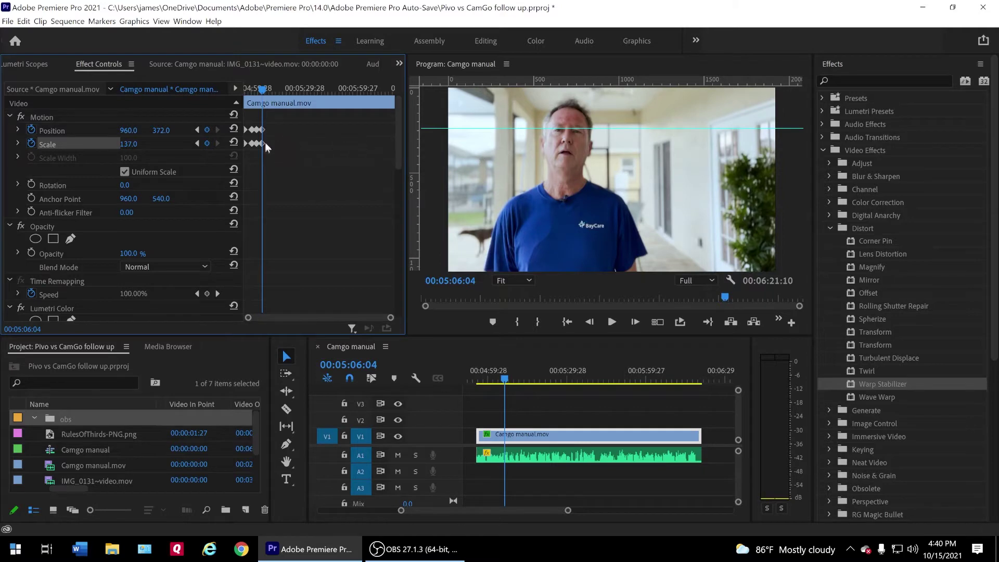
pyautogui.moveTo(129, 130); pyautogui.dragTo(258, 130)
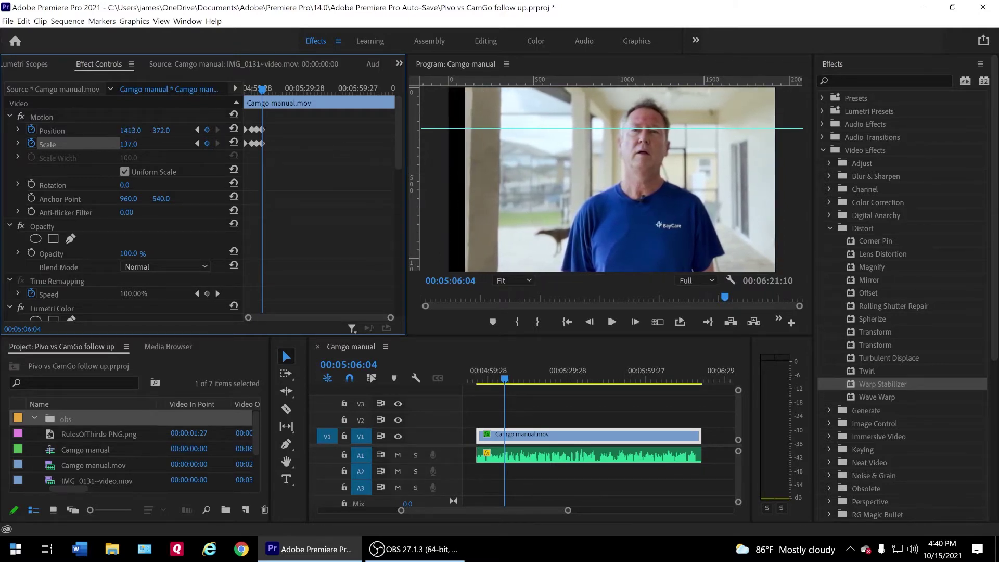
pyautogui.moveTo(258, 131); pyautogui.dragTo(199, 130)
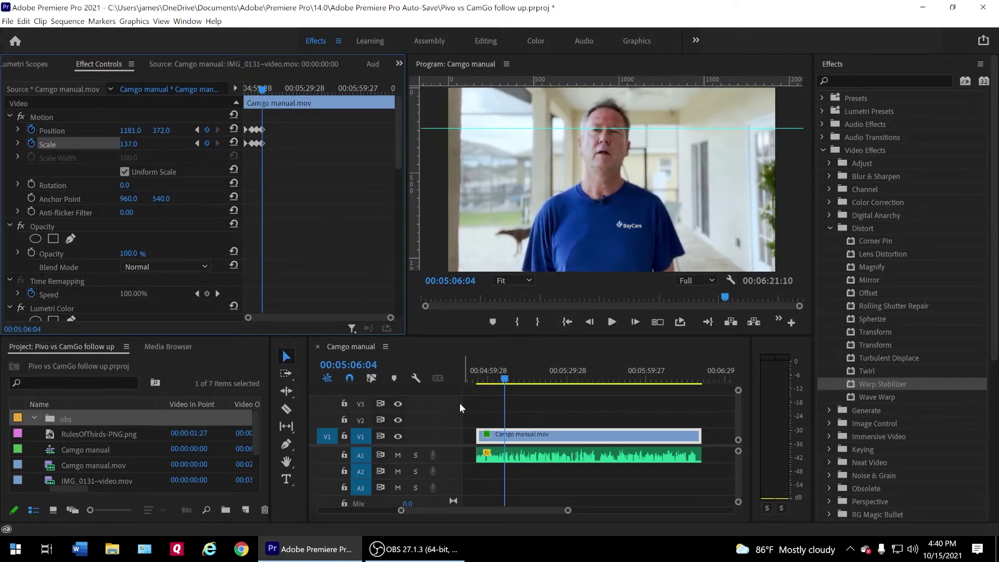
# Near 00:05:11:02, key a further zoom-in and raise the image to keep the face on the guide
pyautogui.click(507, 379)
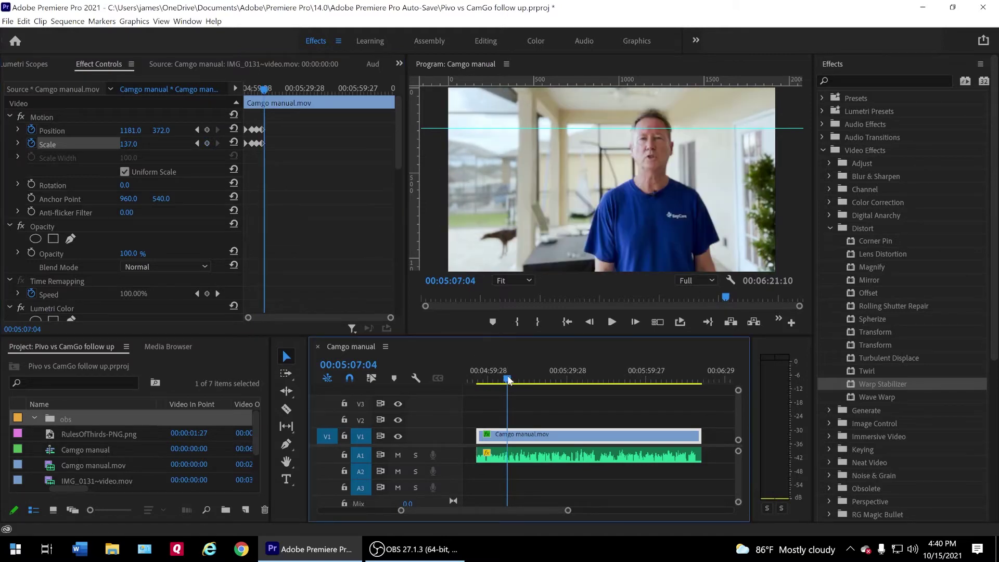
pyautogui.moveTo(507, 381); pyautogui.dragTo(517, 380)
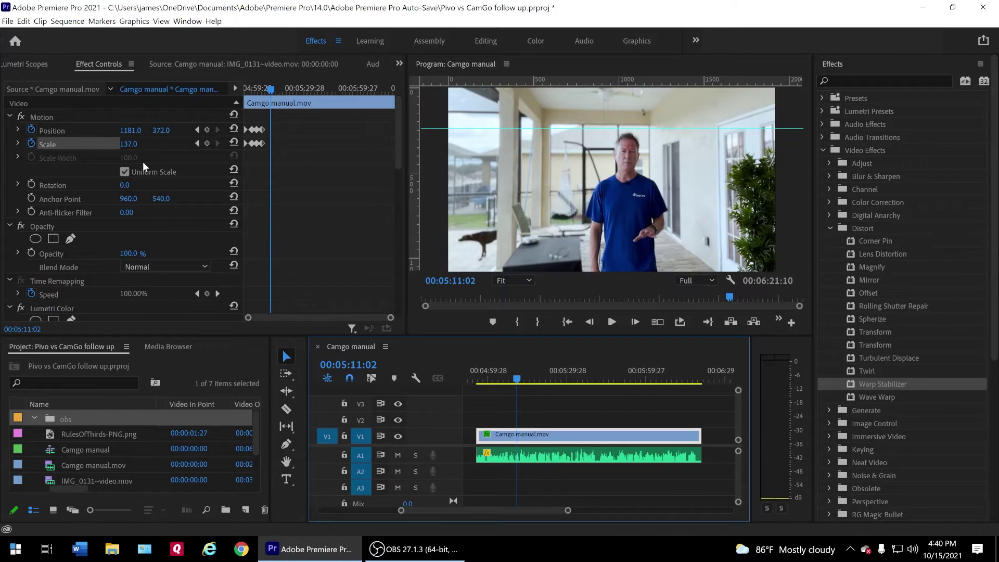
pyautogui.moveTo(129, 149)
pyautogui.mouseDown()
pyautogui.moveTo(168, 149)
pyautogui.moveTo(156, 158)
pyautogui.mouseUp()
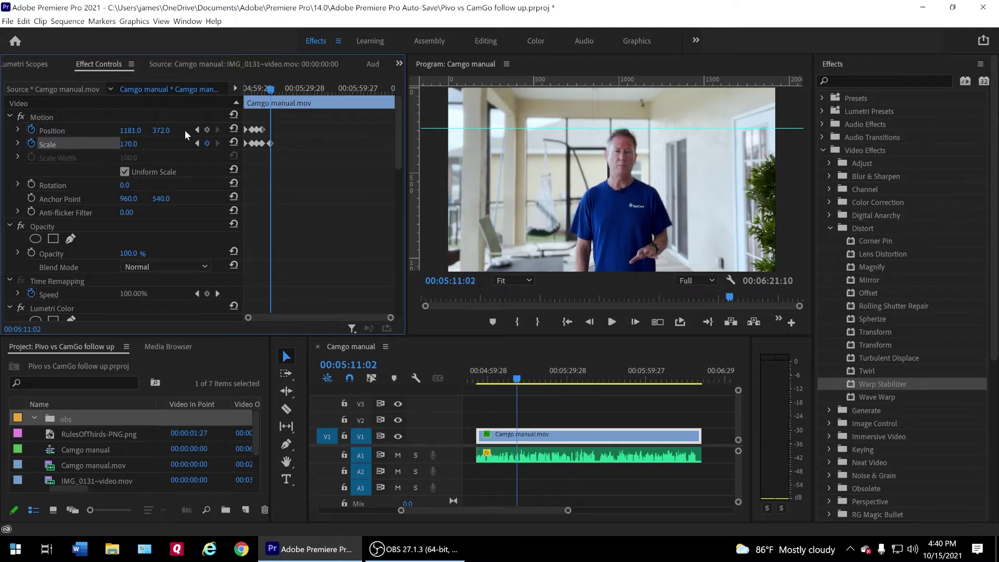
pyautogui.moveTo(161, 135)
pyautogui.mouseDown()
pyautogui.moveTo(144, 134)
pyautogui.moveTo(202, 131)
pyautogui.moveTo(180, 126)
pyautogui.mouseUp()
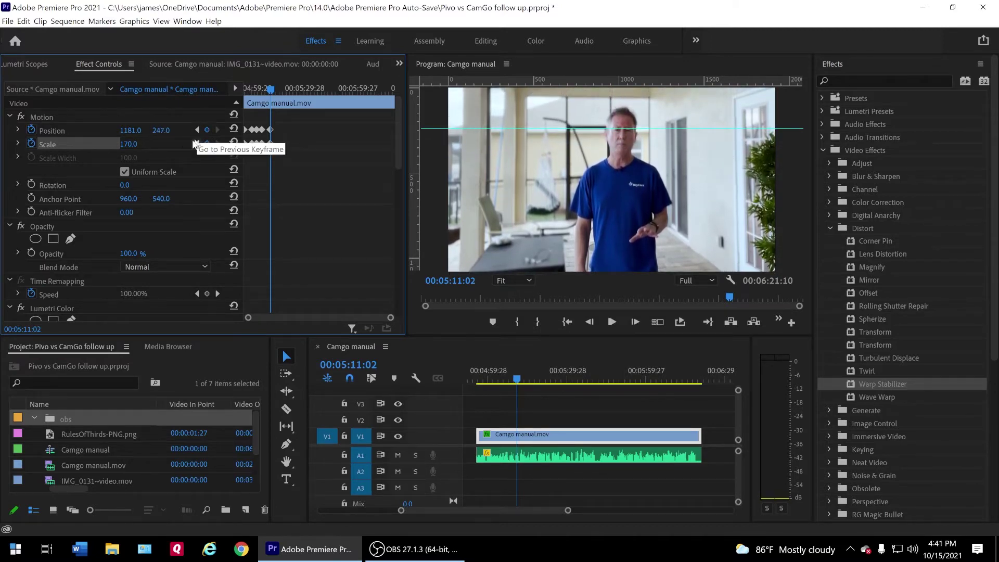
# Zoom out to 150% and lower the image, then key 134% at 00:05:15:23
pyautogui.moveTo(129, 146); pyautogui.dragTo(110, 145)
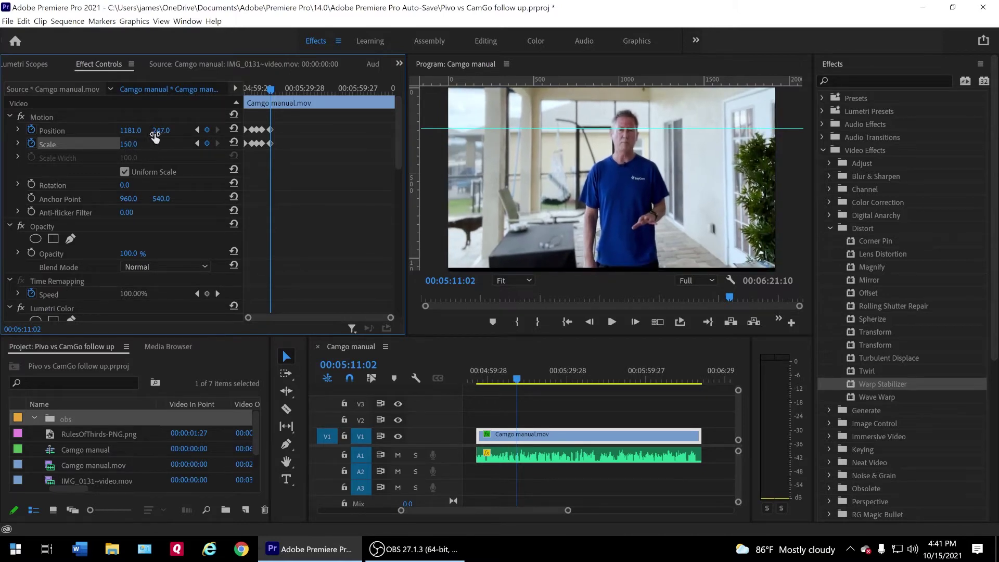
pyautogui.moveTo(160, 130); pyautogui.dragTo(166, 130)
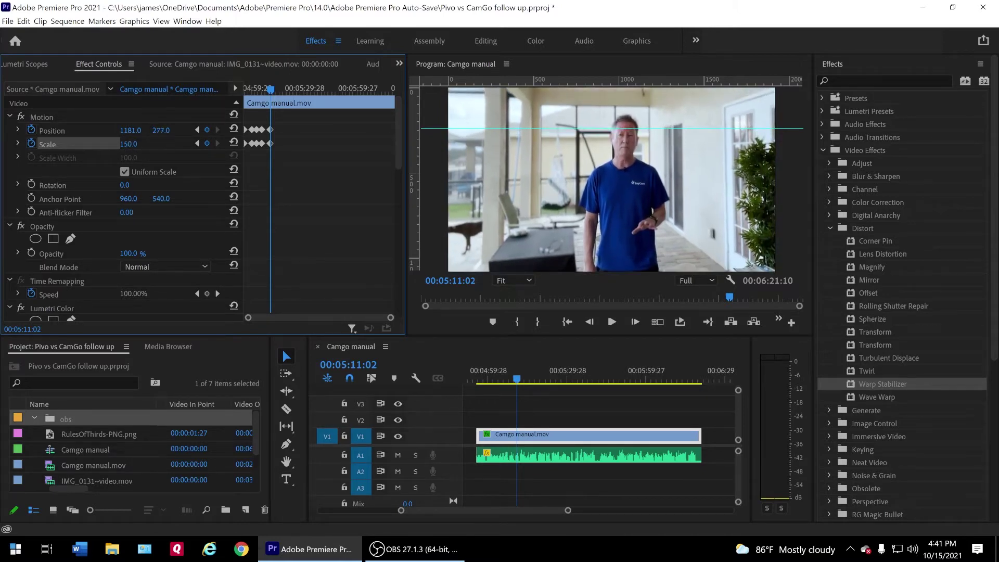
pyautogui.moveTo(161, 130); pyautogui.dragTo(166, 131)
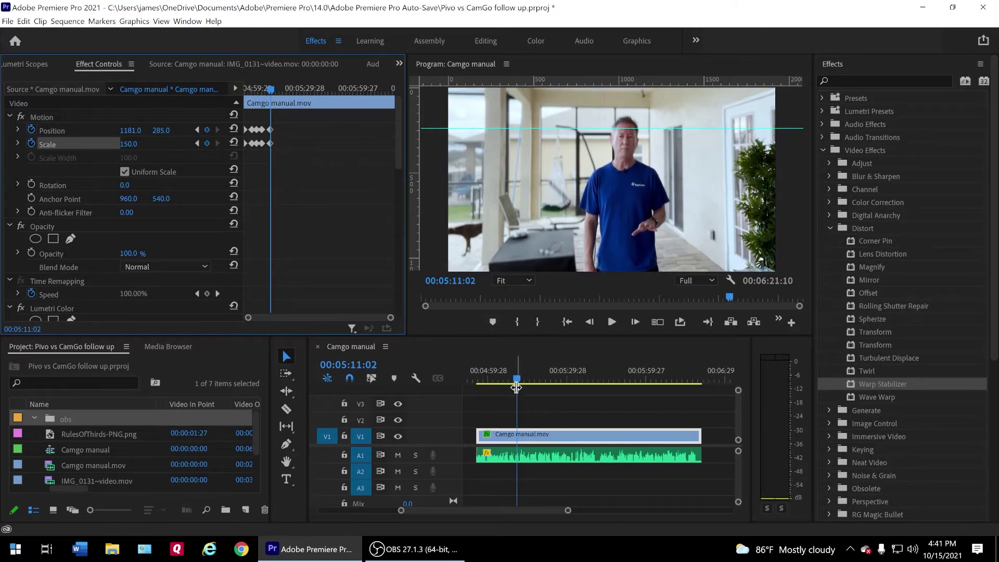
pyautogui.moveTo(519, 383); pyautogui.dragTo(531, 383)
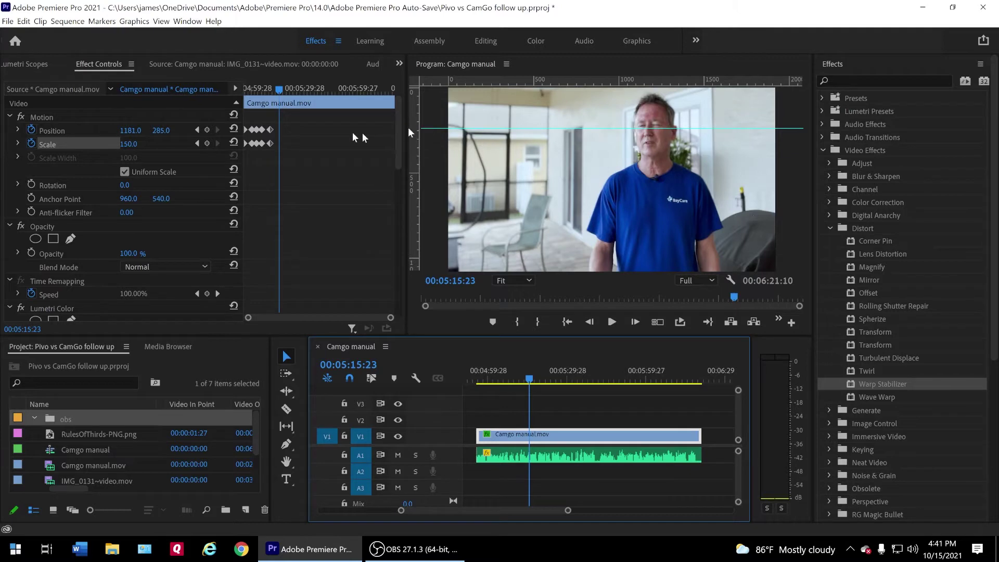
pyautogui.moveTo(142, 145)
pyautogui.mouseDown()
pyautogui.moveTo(123, 145)
pyautogui.moveTo(195, 131)
pyautogui.moveTo(94, 130)
pyautogui.moveTo(156, 131)
pyautogui.moveTo(127, 130)
pyautogui.mouseUp()
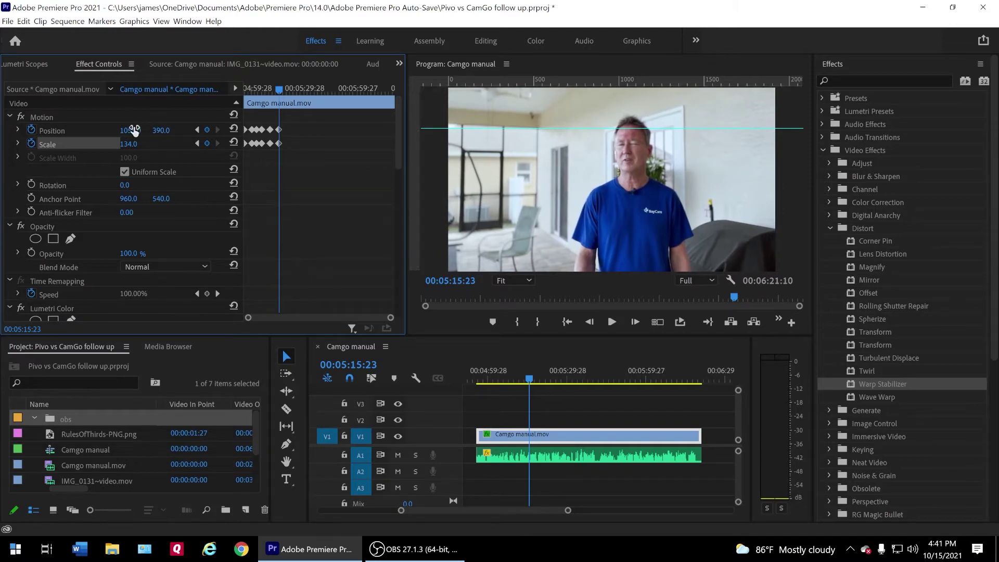
# Key a 141% zoom, then a 150% zoom at about 00:05:20
pyautogui.click(532, 379)
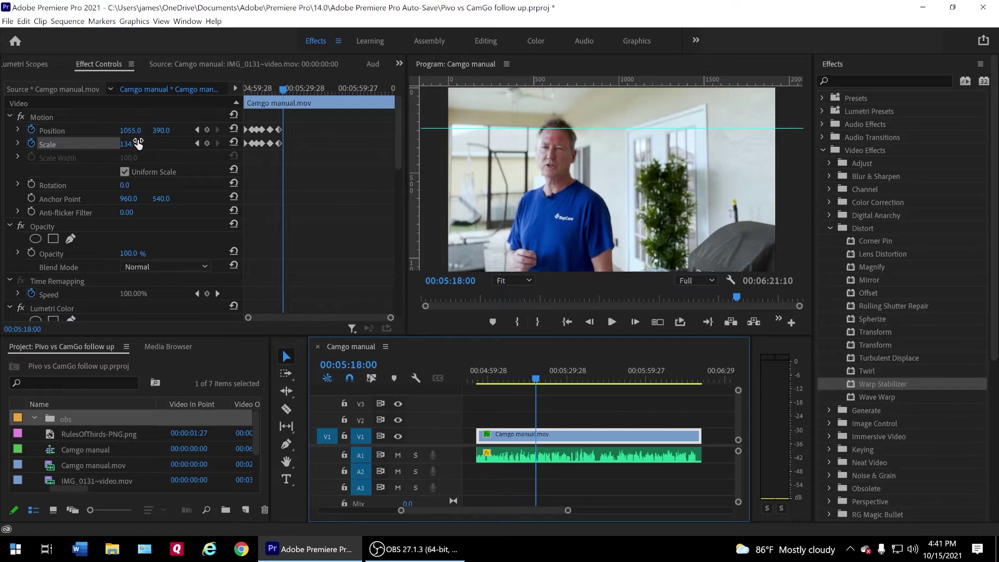
pyautogui.moveTo(135, 143)
pyautogui.mouseDown()
pyautogui.moveTo(144, 131)
pyautogui.moveTo(180, 130)
pyautogui.mouseUp()
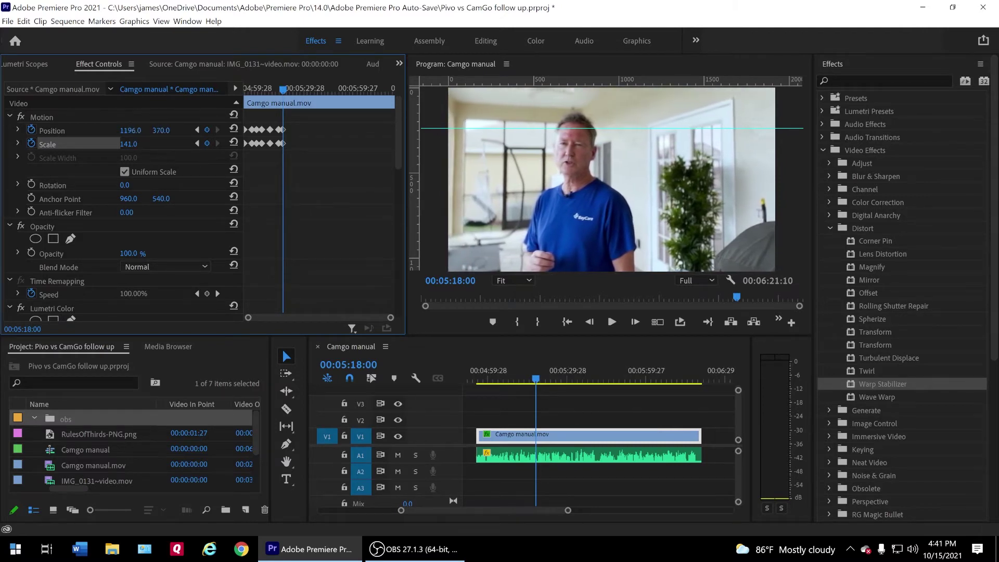
pyautogui.click(538, 381)
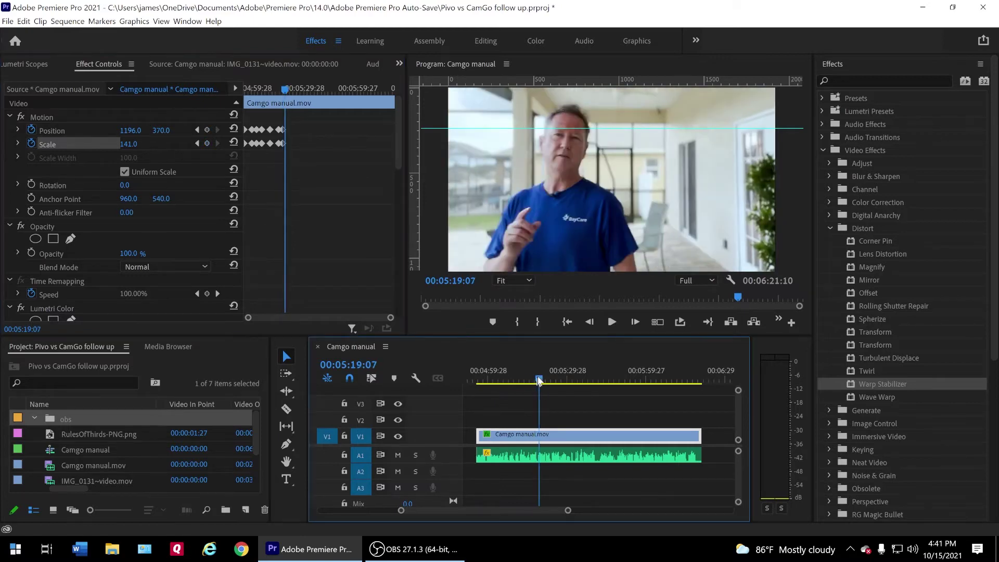
pyautogui.moveTo(538, 380); pyautogui.dragTo(544, 381)
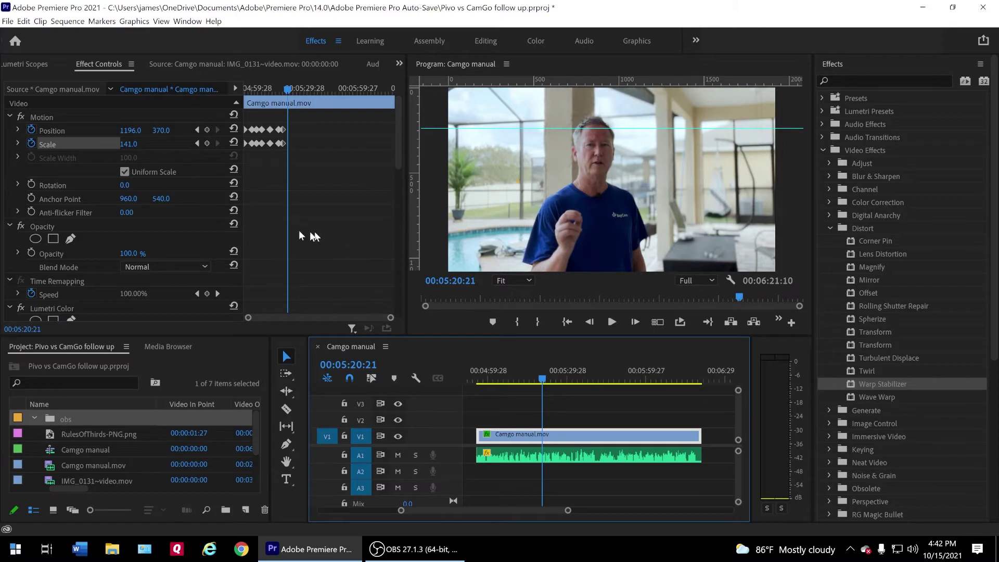
pyautogui.moveTo(128, 144)
pyautogui.mouseDown()
pyautogui.moveTo(200, 131)
pyautogui.moveTo(151, 131)
pyautogui.moveTo(200, 131)
pyautogui.mouseUp()
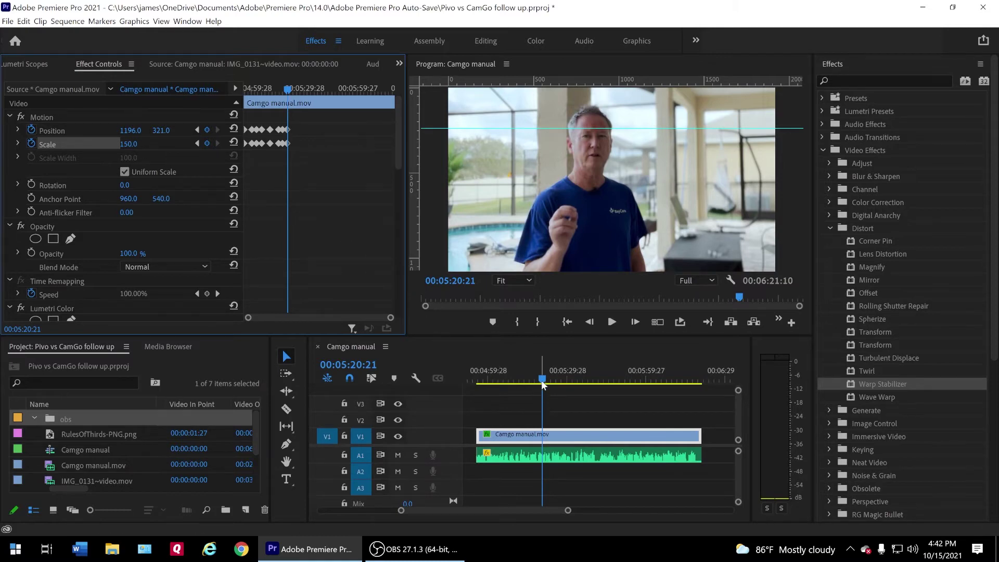
# At 00:05:27:26, key a zoom-out to 130% and shift the image down
pyautogui.moveTo(542, 380); pyautogui.dragTo(555, 382)
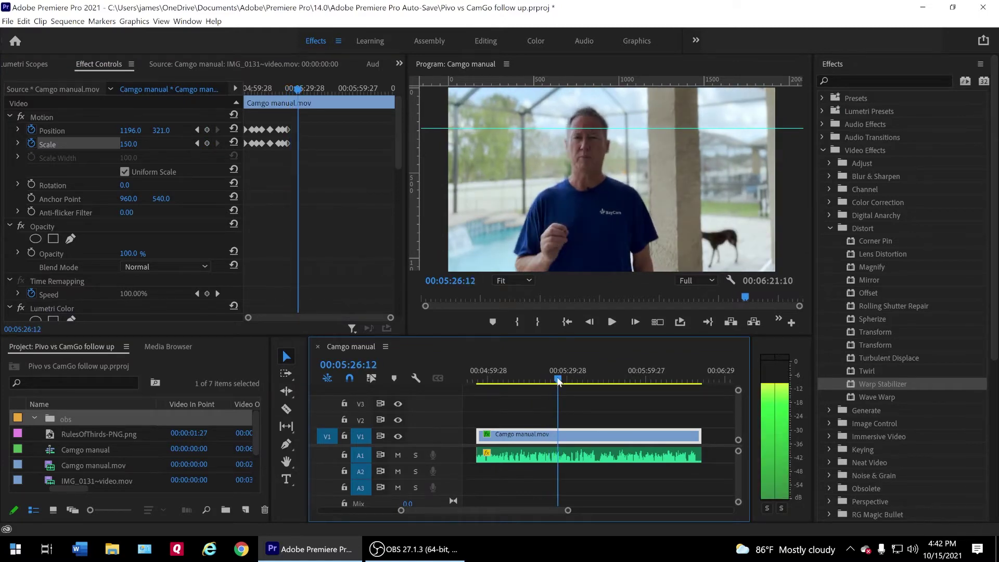
pyautogui.moveTo(554, 382); pyautogui.dragTo(562, 382)
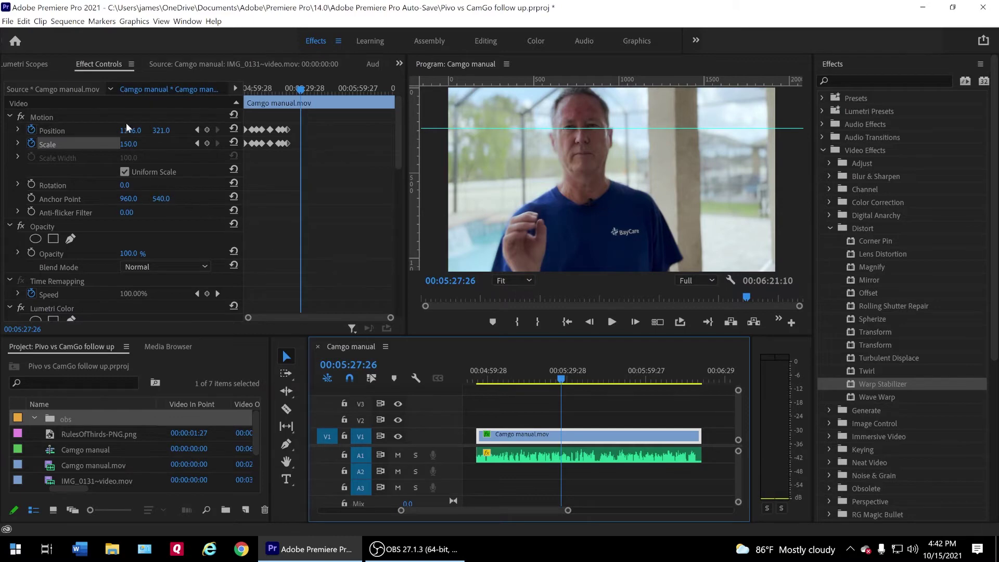
pyautogui.moveTo(131, 145); pyautogui.dragTo(107, 145)
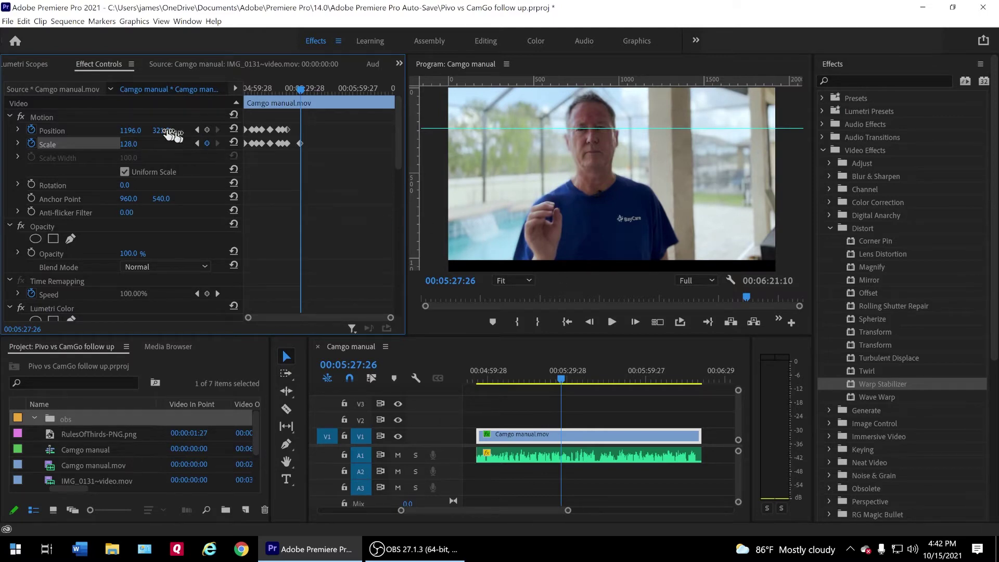
pyautogui.moveTo(161, 131)
pyautogui.mouseDown()
pyautogui.moveTo(180, 130)
pyautogui.moveTo(166, 131)
pyautogui.mouseUp()
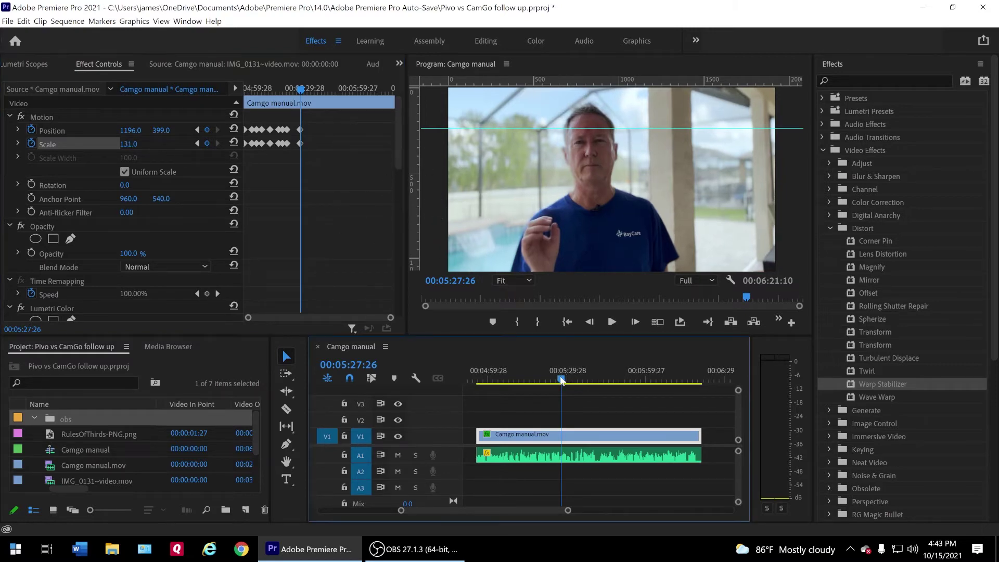
# At 00:05:29:11 reset to Scale 100 and Position 960, 540, then zoom to 107%
pyautogui.moveTo(561, 381); pyautogui.dragTo(566, 380)
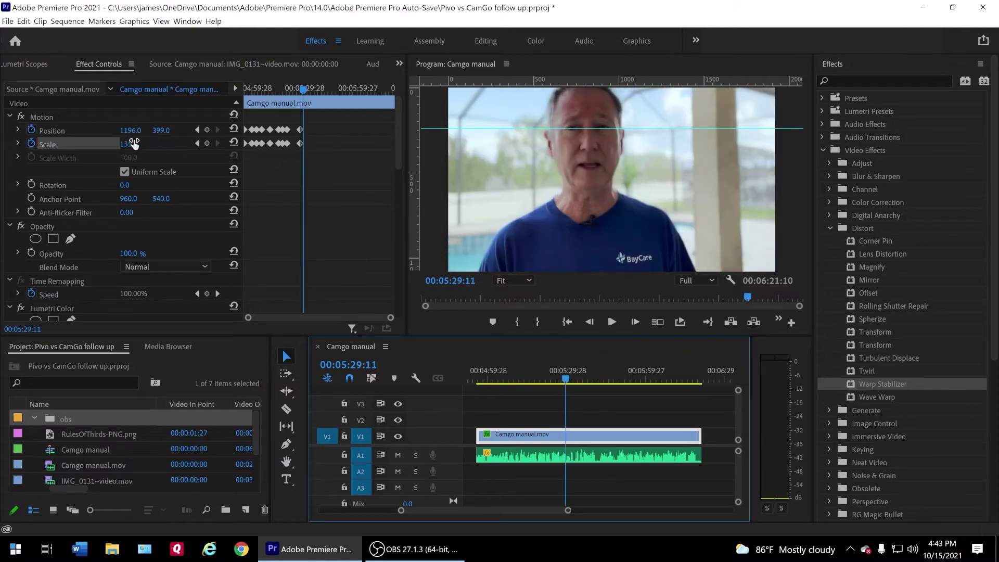
pyautogui.moveTo(124, 137); pyautogui.dragTo(101, 137)
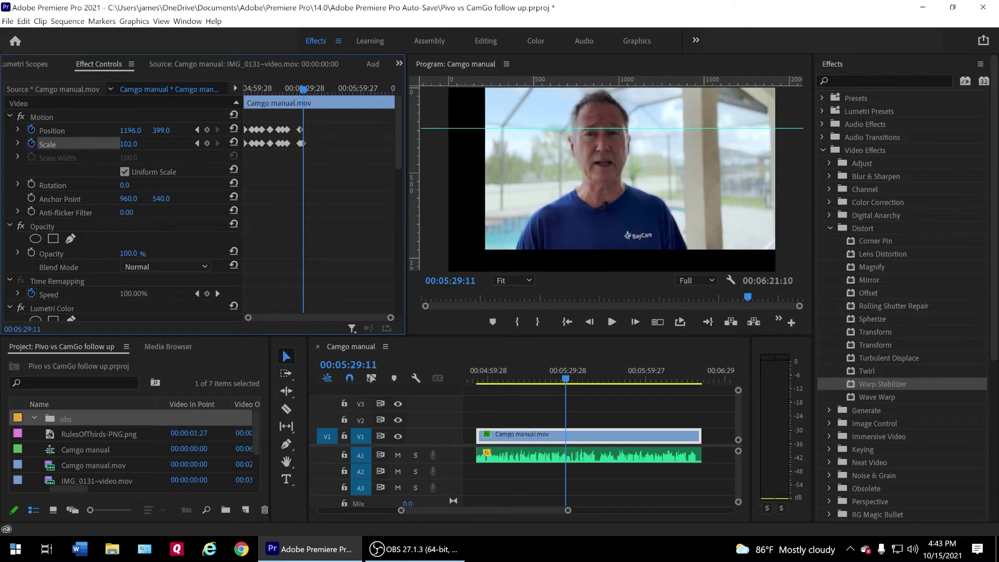
pyautogui.click(138, 141)
pyautogui.write('1')
pyautogui.press('Return')
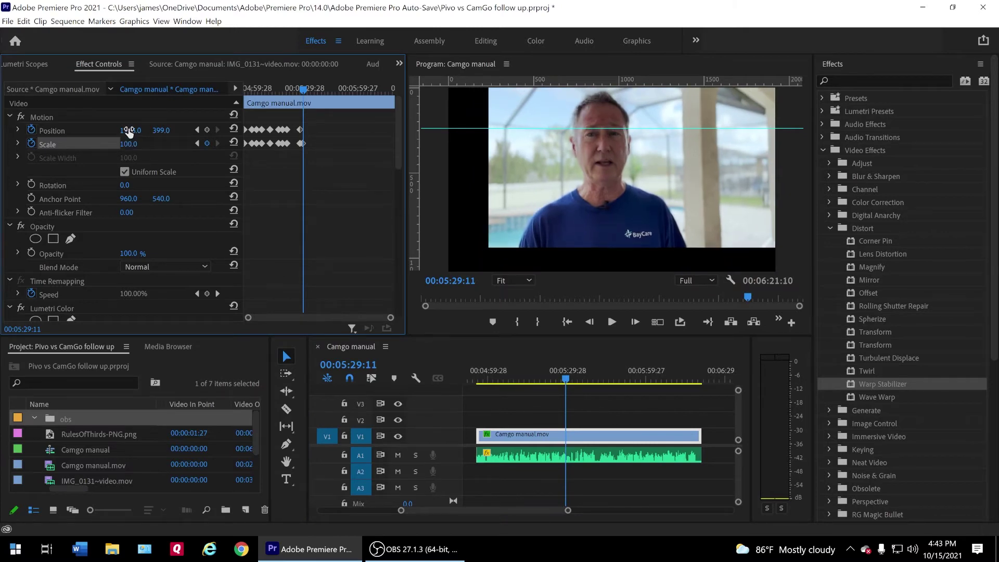
pyautogui.click(134, 128)
pyautogui.write('960')
pyautogui.press('Return')
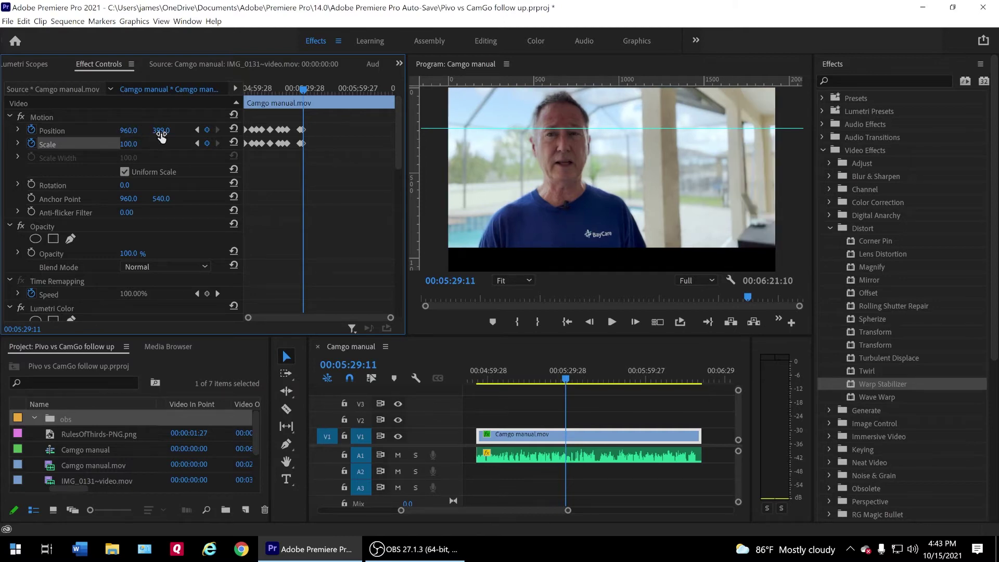
pyautogui.click(166, 127)
pyautogui.write('540')
pyautogui.press('Return')
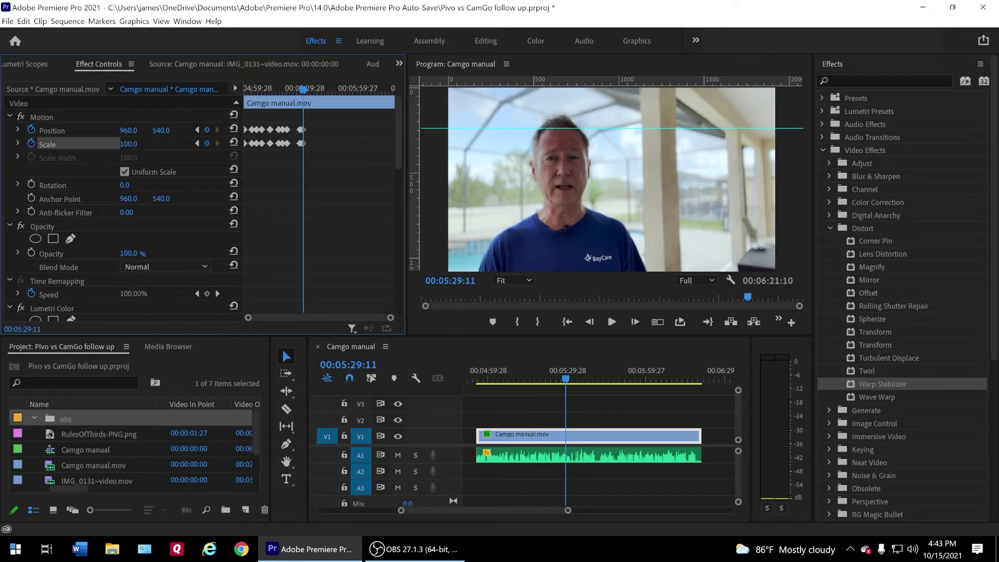
pyautogui.moveTo(128, 144)
pyautogui.mouseDown()
pyautogui.moveTo(230, 130)
pyautogui.moveTo(136, 130)
pyautogui.moveTo(157, 131)
pyautogui.mouseUp()
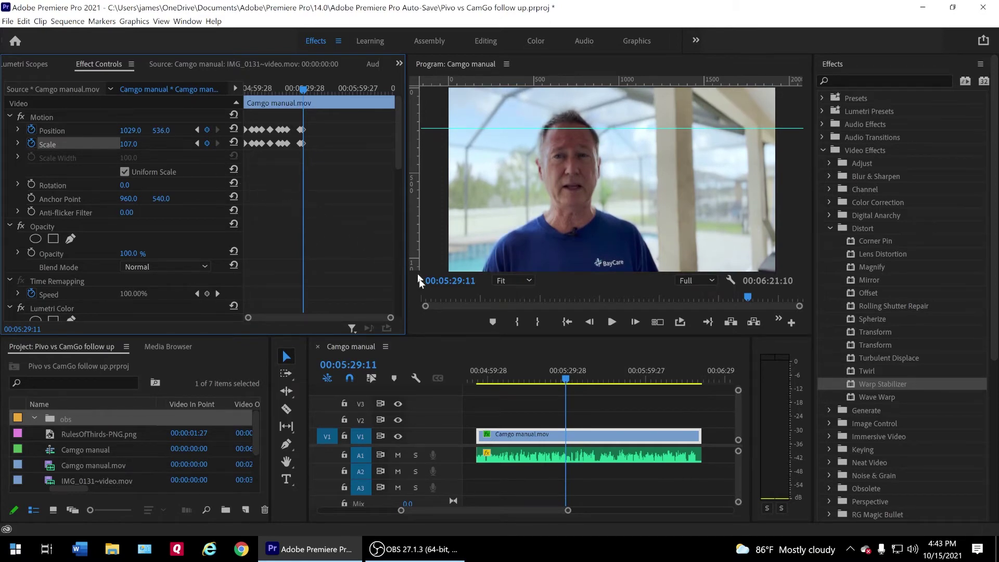
# Around 00:05:40:29, key a zoom-in and shift the image right
pyautogui.moveTo(569, 381); pyautogui.dragTo(596, 365)
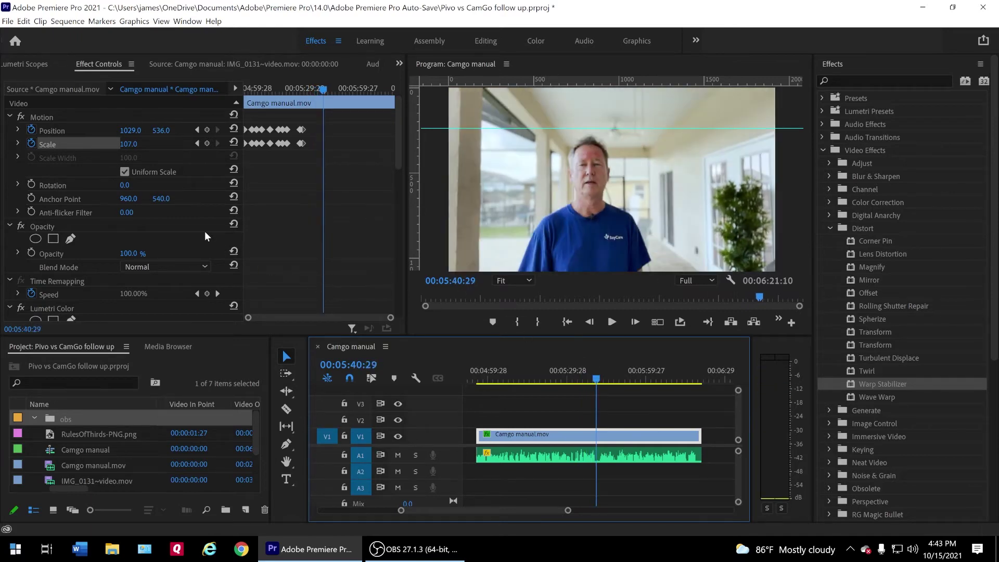
pyautogui.moveTo(130, 147)
pyautogui.mouseDown()
pyautogui.moveTo(142, 143)
pyautogui.moveTo(117, 131)
pyautogui.moveTo(203, 130)
pyautogui.mouseUp()
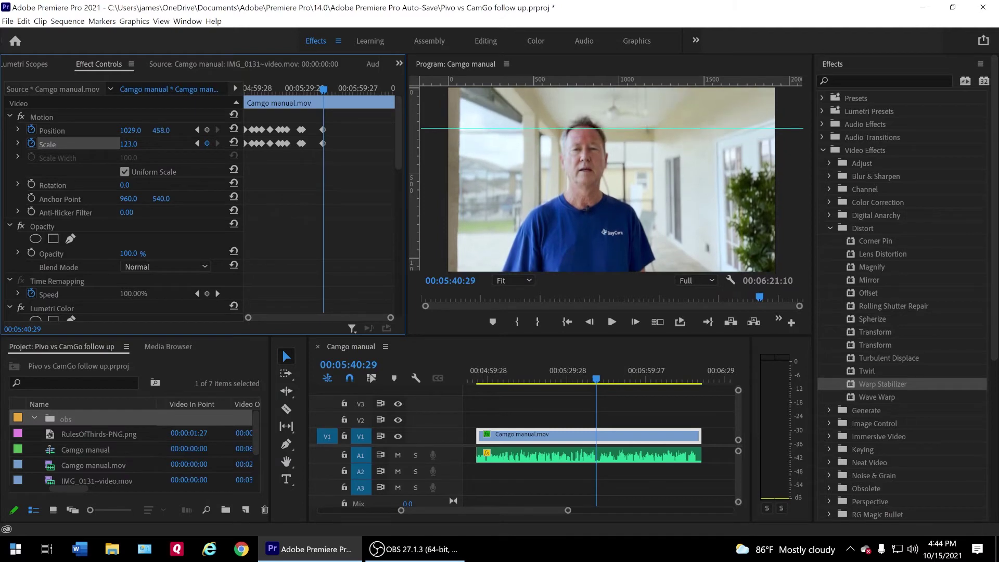
pyautogui.moveTo(135, 131); pyautogui.dragTo(163, 131)
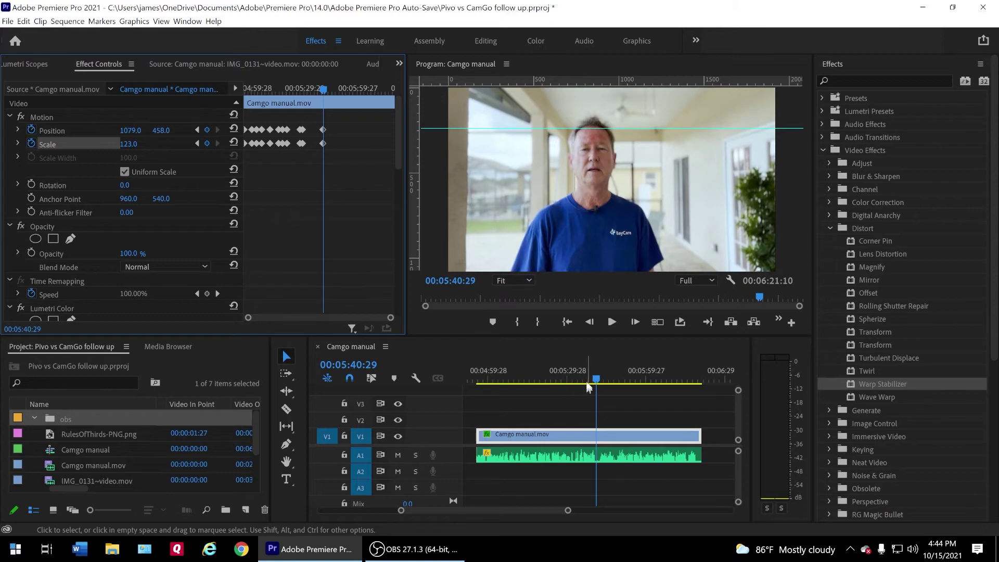
# At 00:05:43:13, key Scale 130% with Position 1109, 411
pyautogui.moveTo(597, 382); pyautogui.dragTo(604, 382)
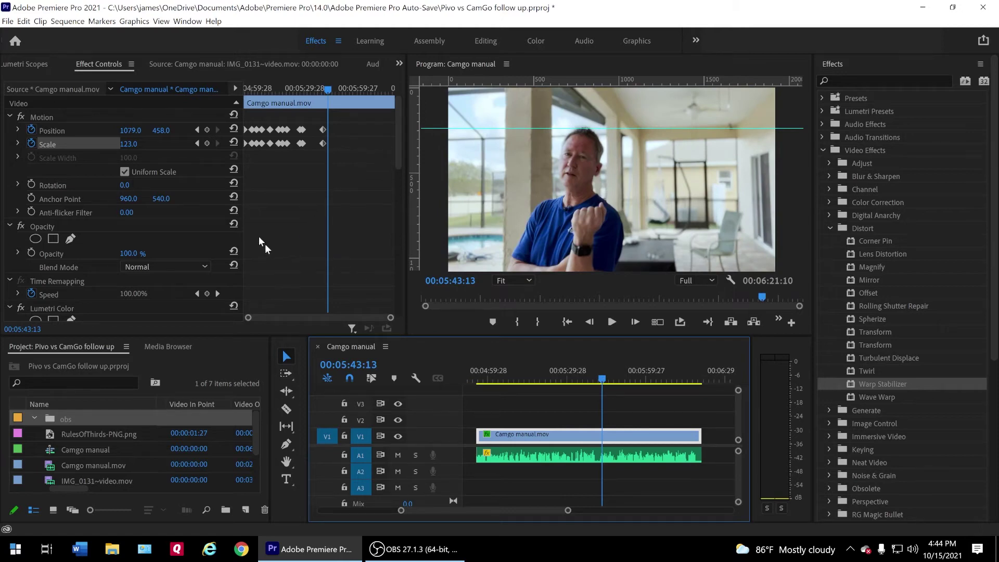
pyautogui.click(126, 145)
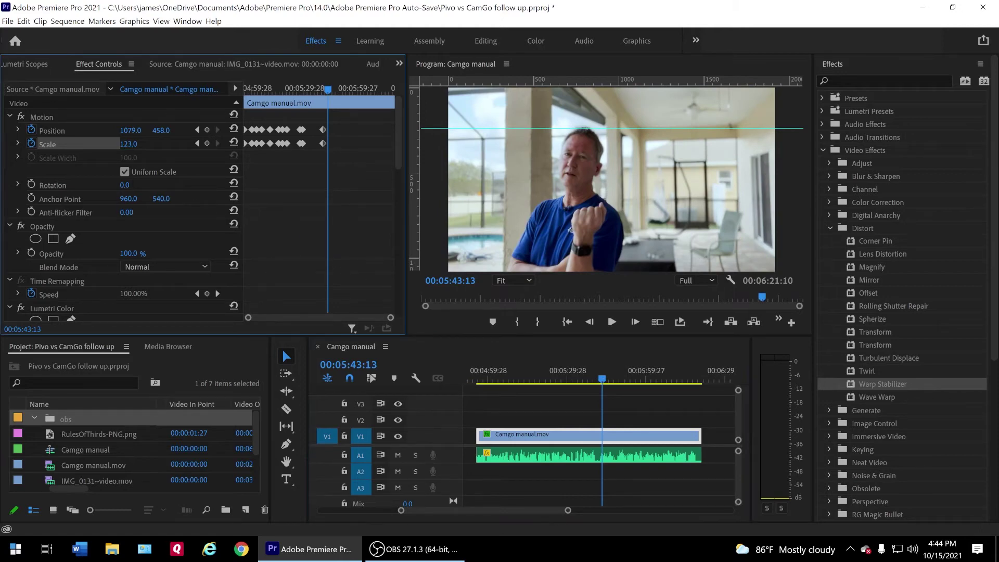
pyautogui.write('130')
pyautogui.press('Return')
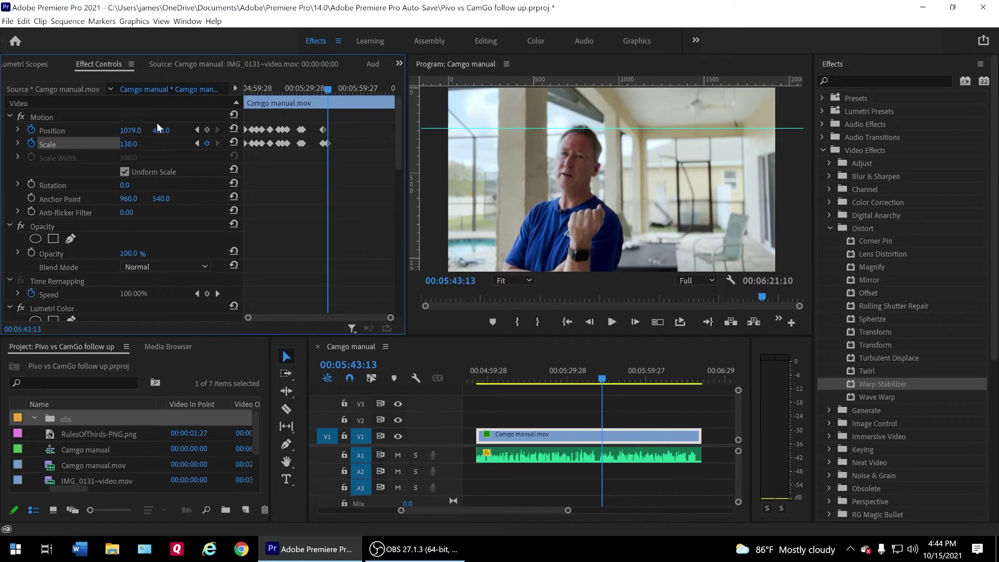
pyautogui.moveTo(160, 131)
pyautogui.mouseDown()
pyautogui.moveTo(145, 131)
pyautogui.moveTo(165, 131)
pyautogui.mouseUp()
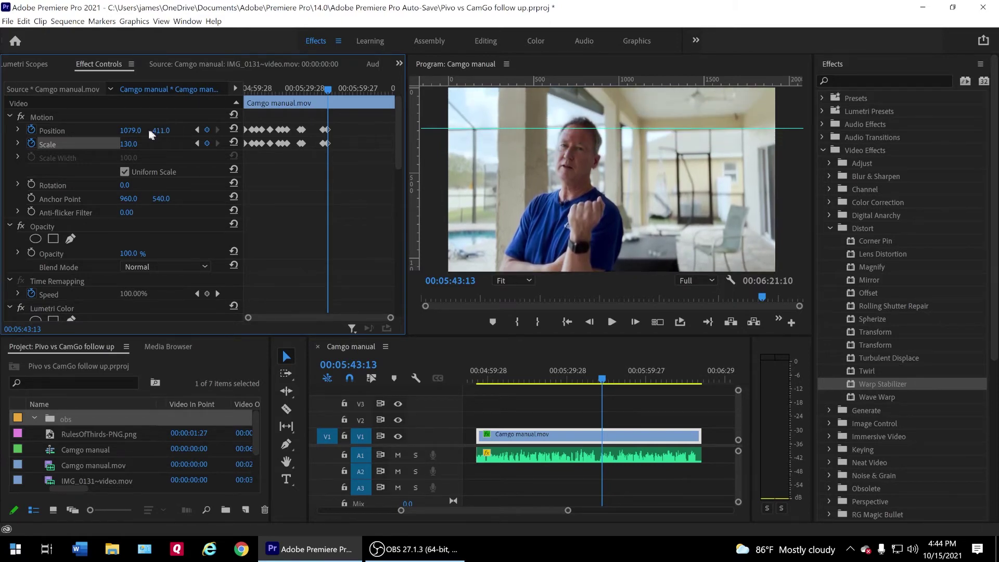
pyautogui.moveTo(130, 131); pyautogui.dragTo(136, 131)
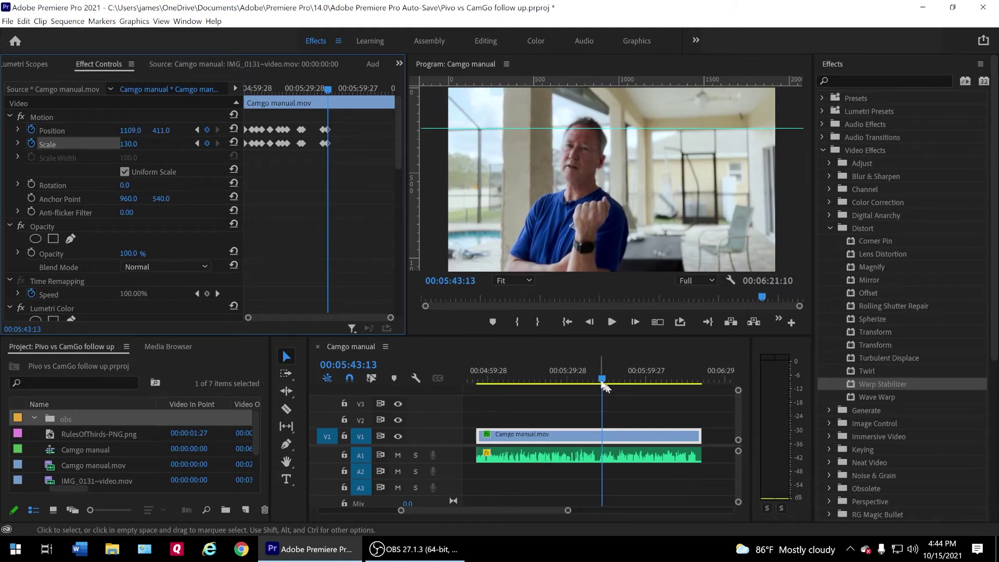
# At about 00:05:55, key a 153% zoom and move the image up
pyautogui.click(609, 367)
pyautogui.moveTo(610, 368); pyautogui.dragTo(618, 364)
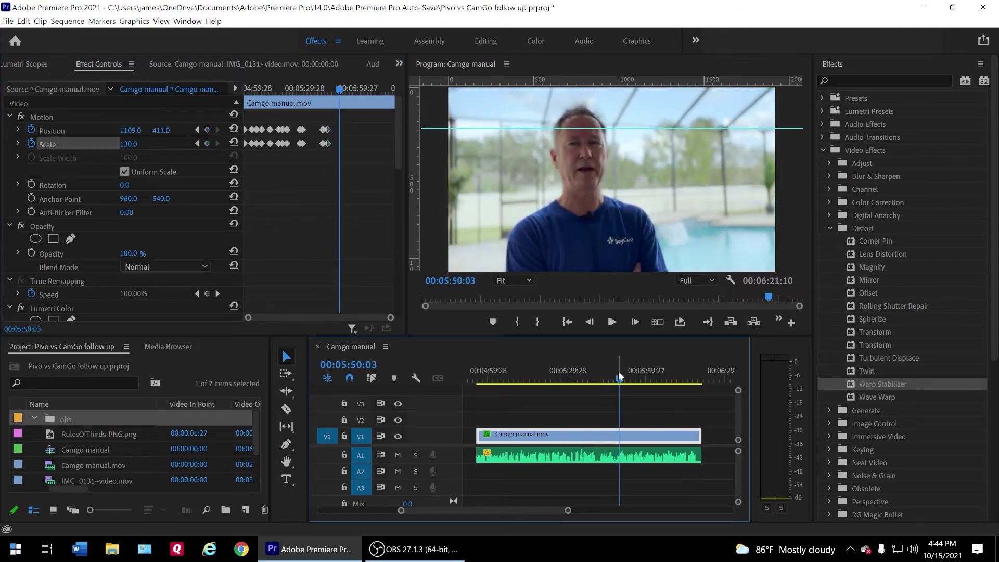
pyautogui.moveTo(622, 380); pyautogui.dragTo(636, 378)
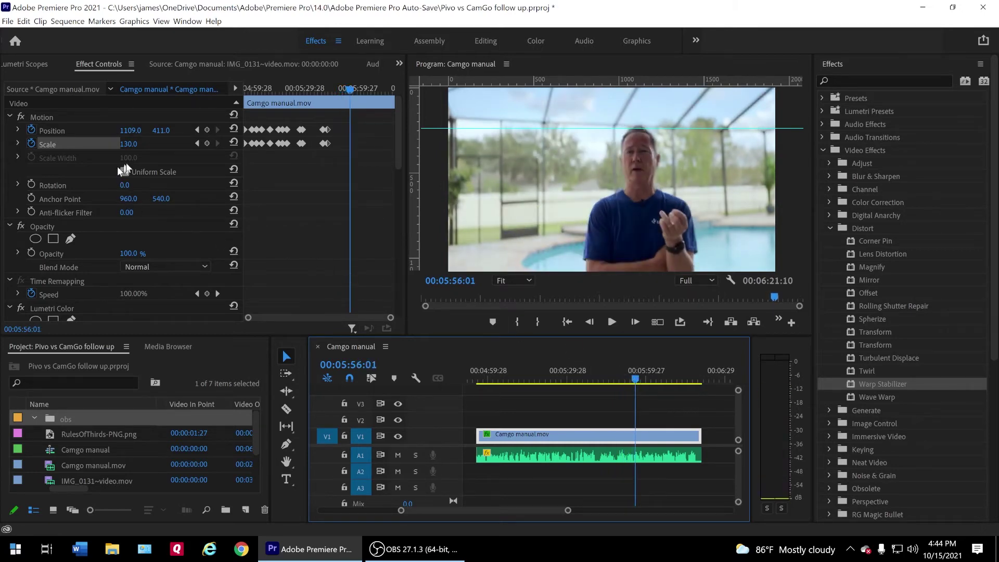
pyautogui.moveTo(132, 143); pyautogui.dragTo(156, 143)
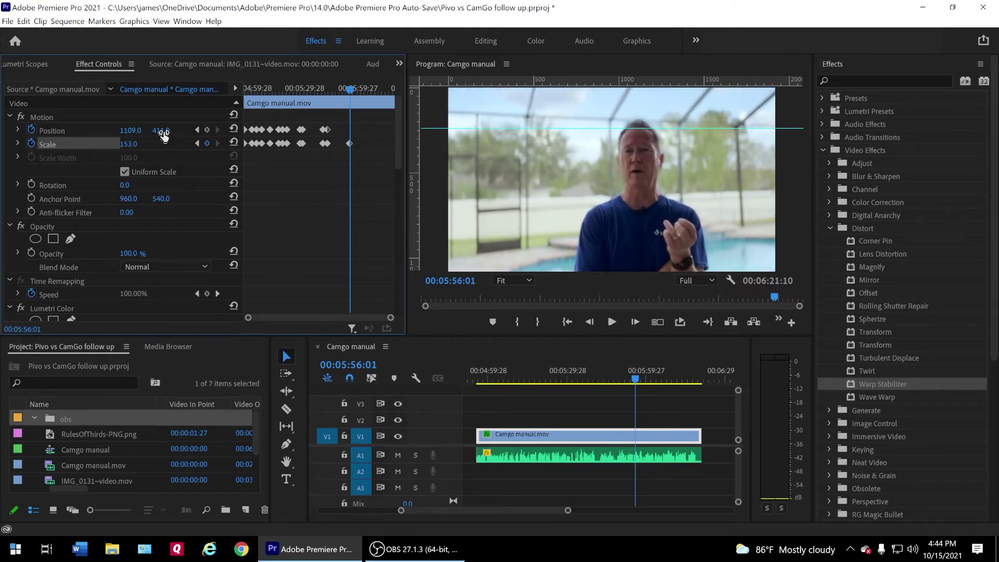
pyautogui.moveTo(163, 131)
pyautogui.mouseDown()
pyautogui.moveTo(133, 130)
pyautogui.moveTo(169, 116)
pyautogui.mouseUp()
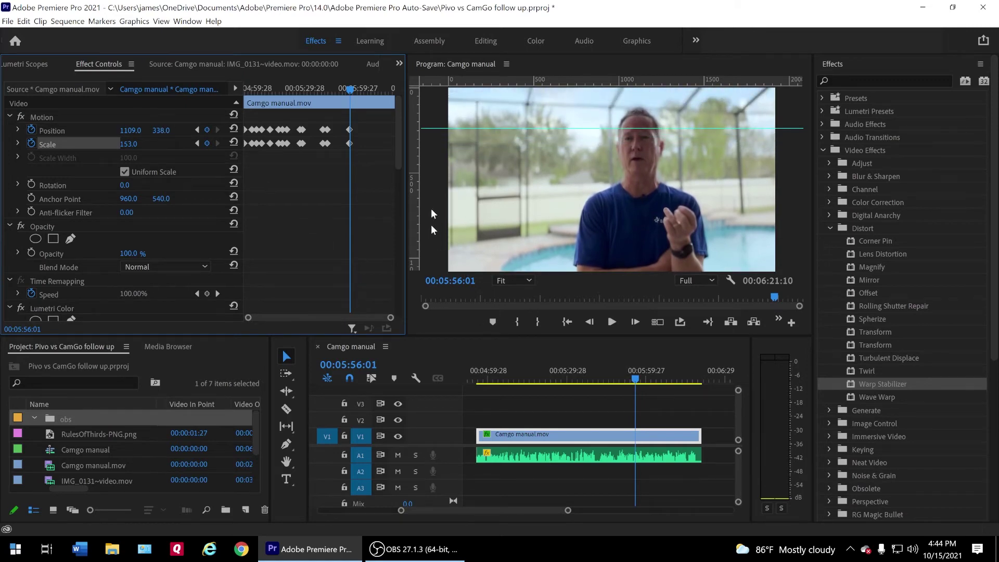
# Raise the image toward the guide, then key a zoom-out to 135% at 00:06:04:06
pyautogui.moveTo(636, 380); pyautogui.dragTo(644, 379)
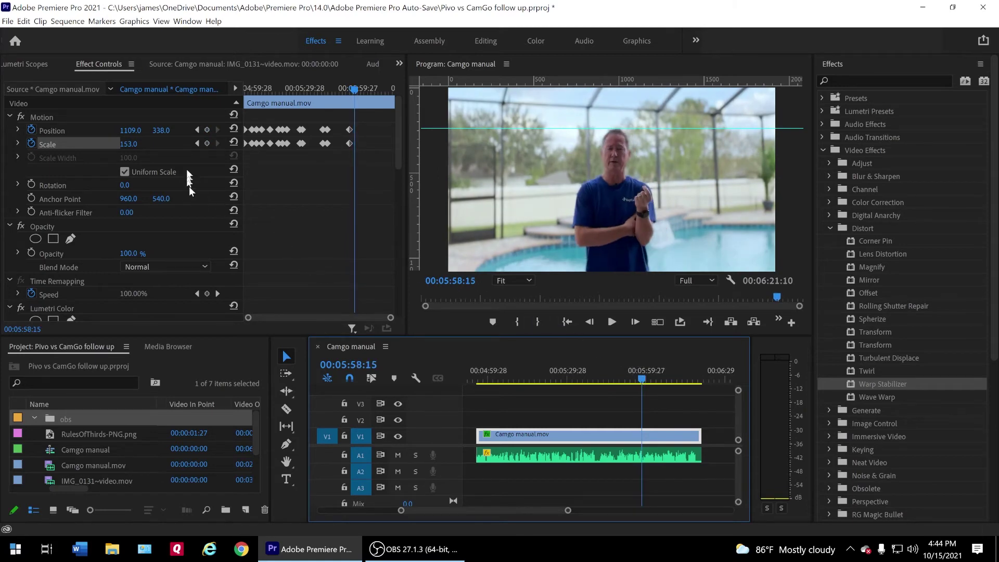
pyautogui.moveTo(161, 135)
pyautogui.mouseDown()
pyautogui.moveTo(117, 136)
pyautogui.moveTo(165, 130)
pyautogui.mouseUp()
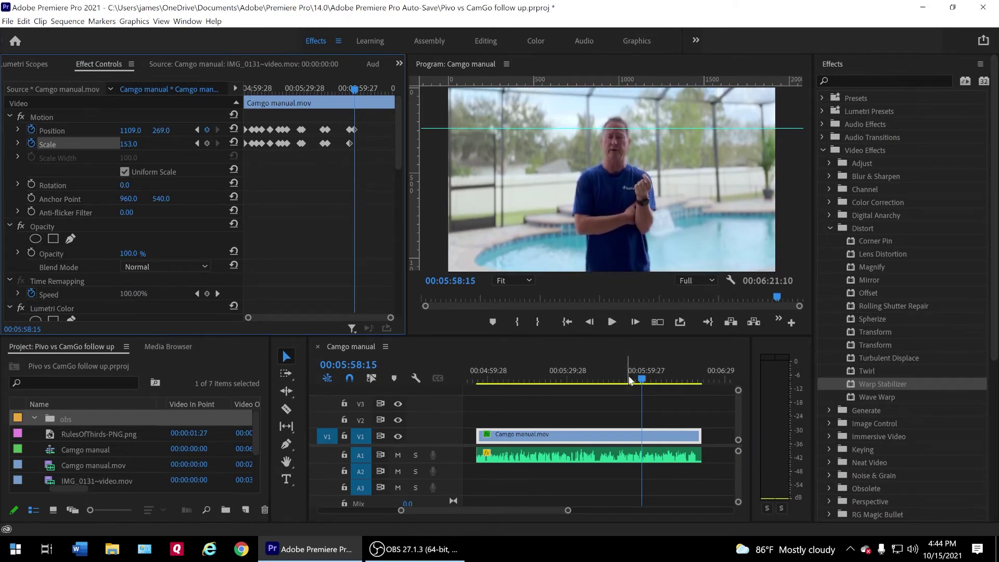
pyautogui.click(646, 380)
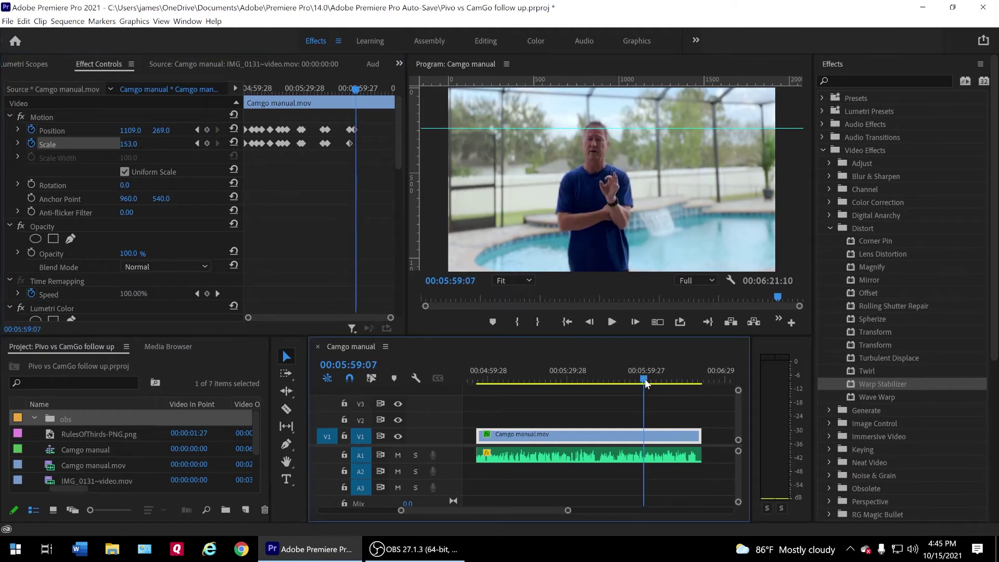
pyautogui.moveTo(647, 382); pyautogui.dragTo(660, 380)
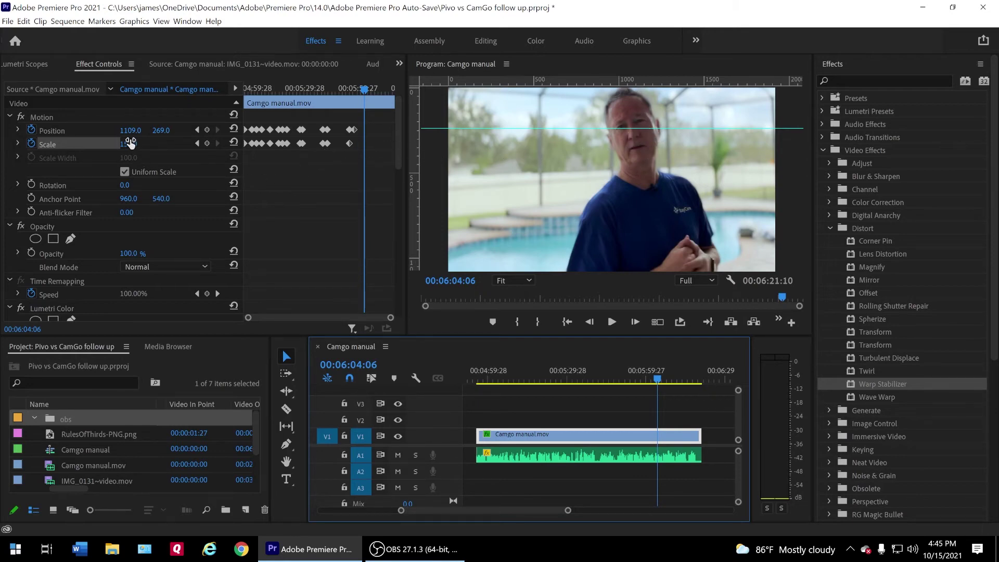
pyautogui.moveTo(130, 145)
pyautogui.mouseDown()
pyautogui.moveTo(115, 145)
pyautogui.moveTo(237, 131)
pyautogui.mouseUp()
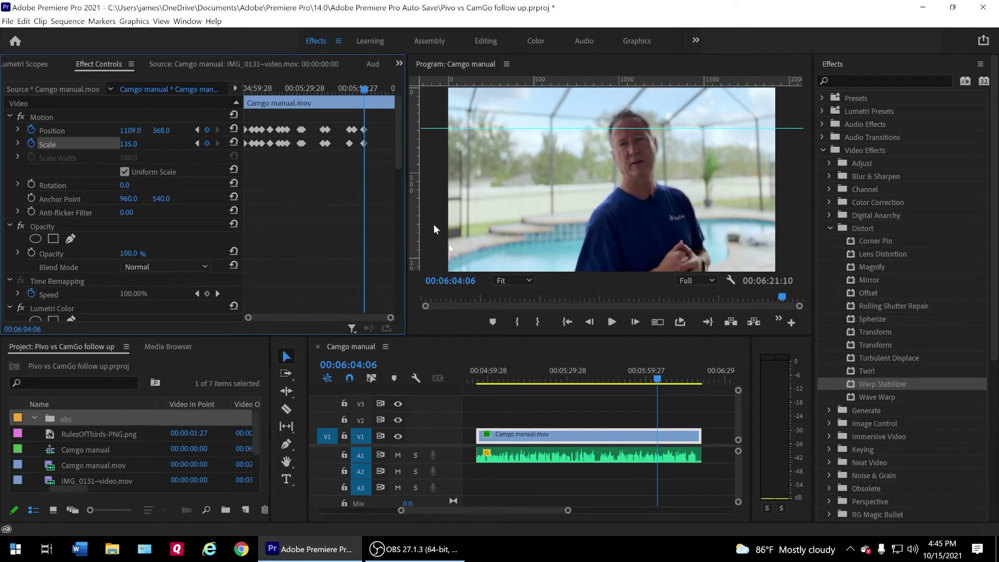
# Play to 00:06:07:27 and key Scale 126% with Position Y 420, nudged to 430
pyautogui.click(663, 376)
pyautogui.press('space')
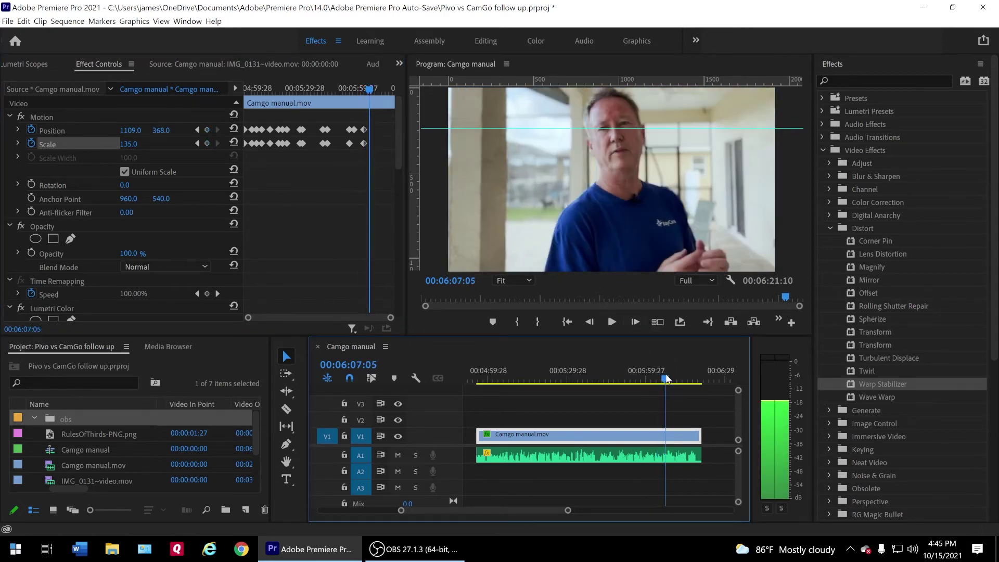
pyautogui.press('space')
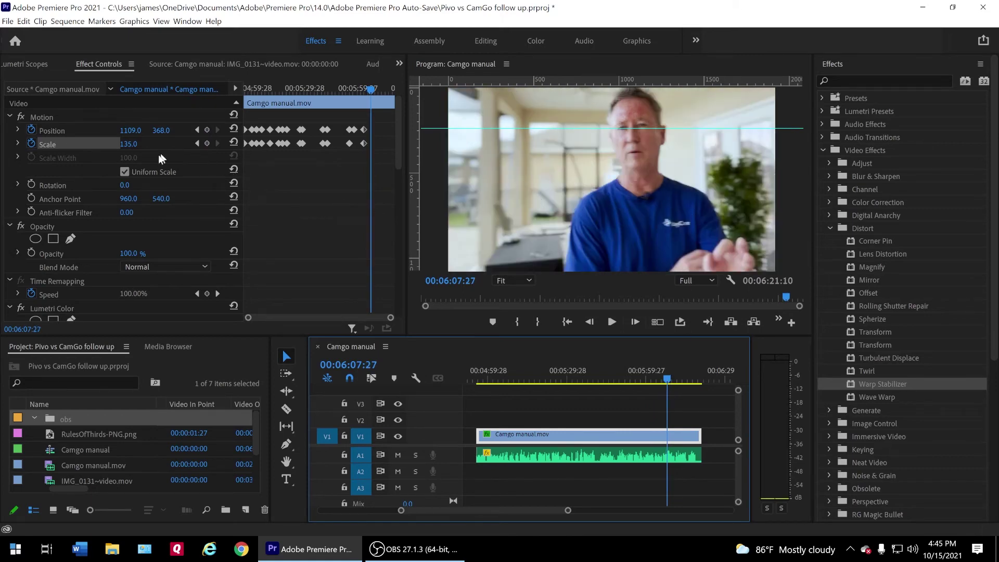
pyautogui.click(125, 143)
pyautogui.write('126')
pyautogui.press('Return')
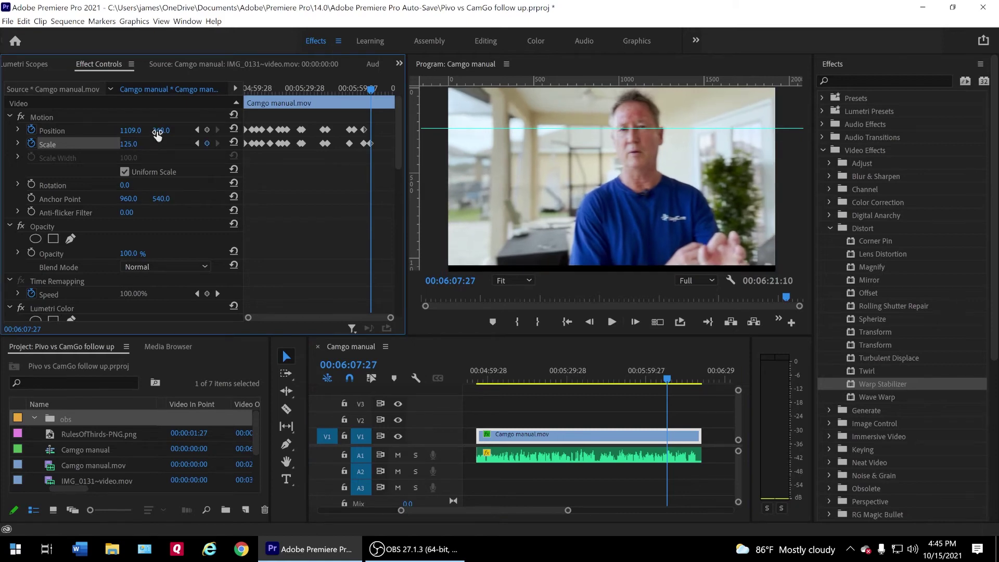
pyautogui.click(159, 130)
pyautogui.write('420')
pyautogui.press('Return')
pyautogui.moveTo(161, 130); pyautogui.dragTo(166, 121)
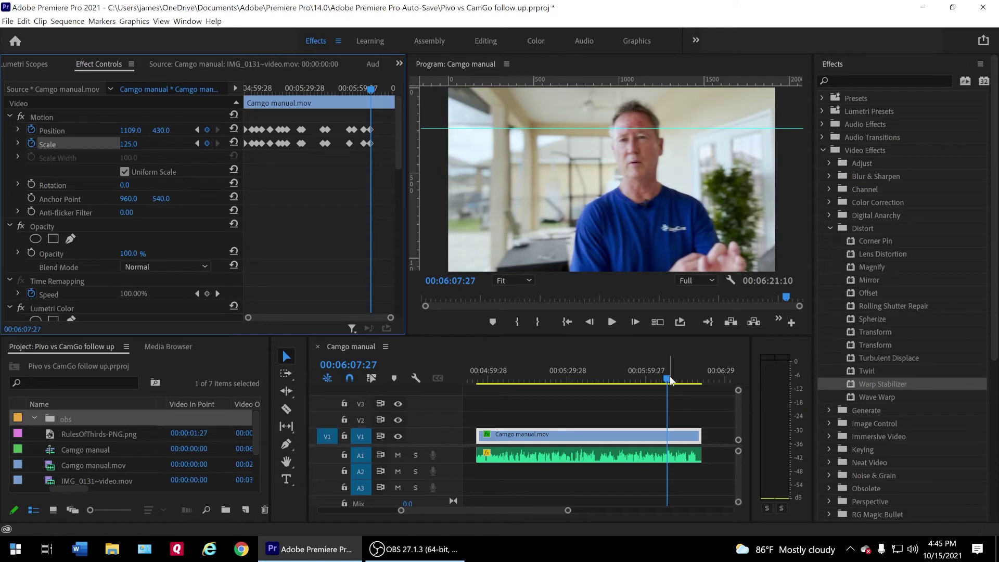
# At 00:06:15:17, key a 104% zoom with Position 1120, 540
pyautogui.press('space')
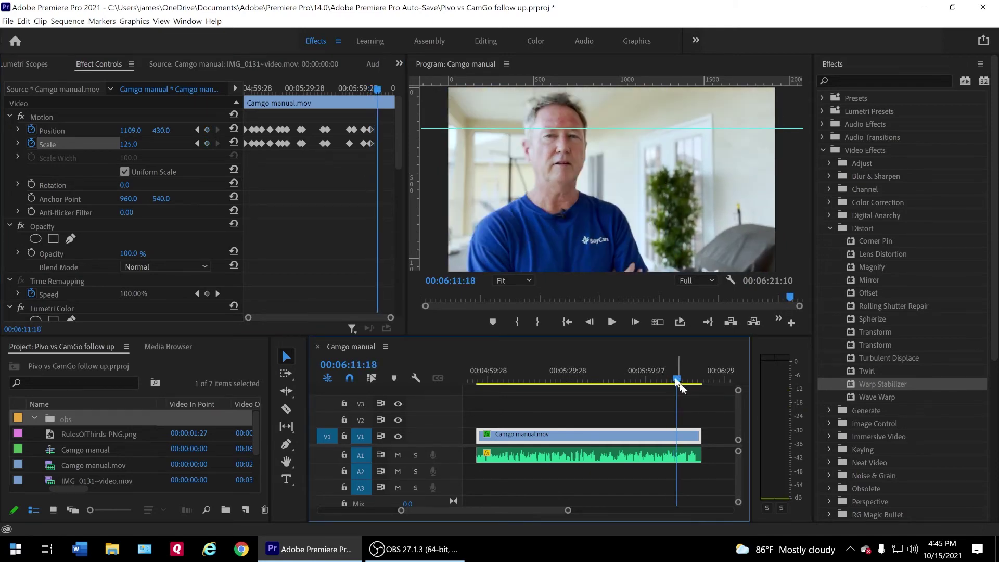
pyautogui.moveTo(680, 373); pyautogui.dragTo(687, 381)
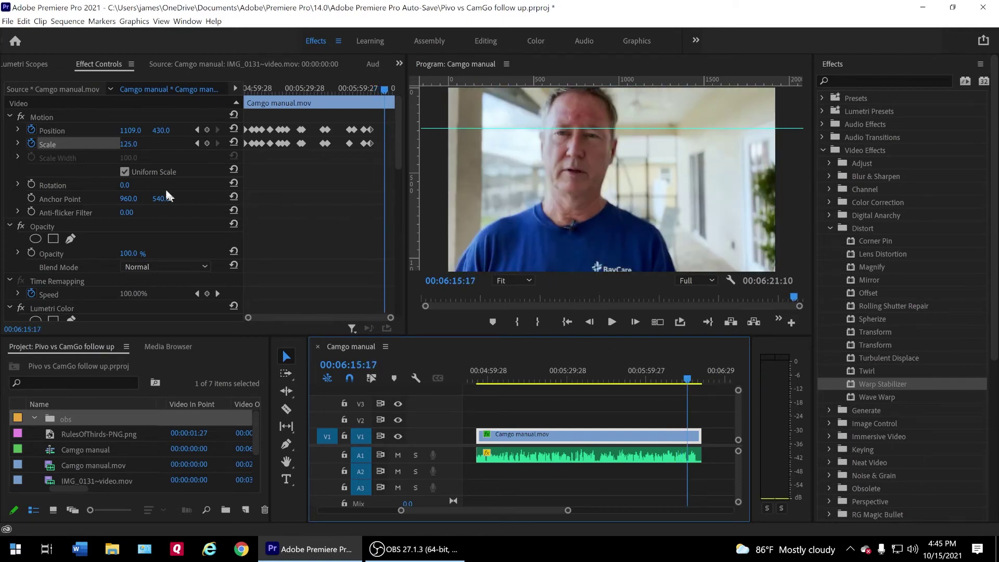
pyautogui.moveTo(134, 147); pyautogui.dragTo(117, 144)
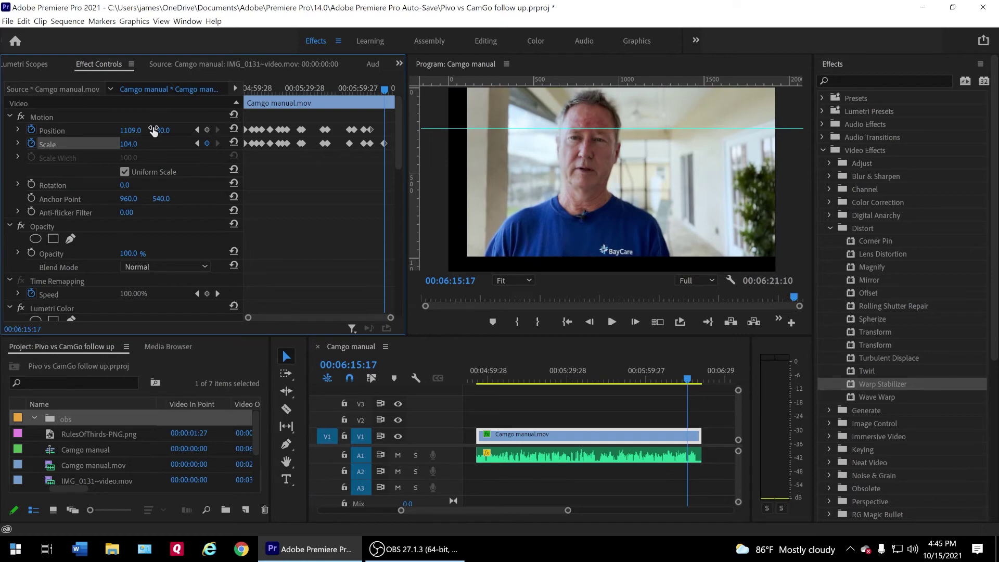
pyautogui.moveTo(150, 130)
pyautogui.mouseDown()
pyautogui.moveTo(203, 129)
pyautogui.moveTo(106, 130)
pyautogui.mouseUp()
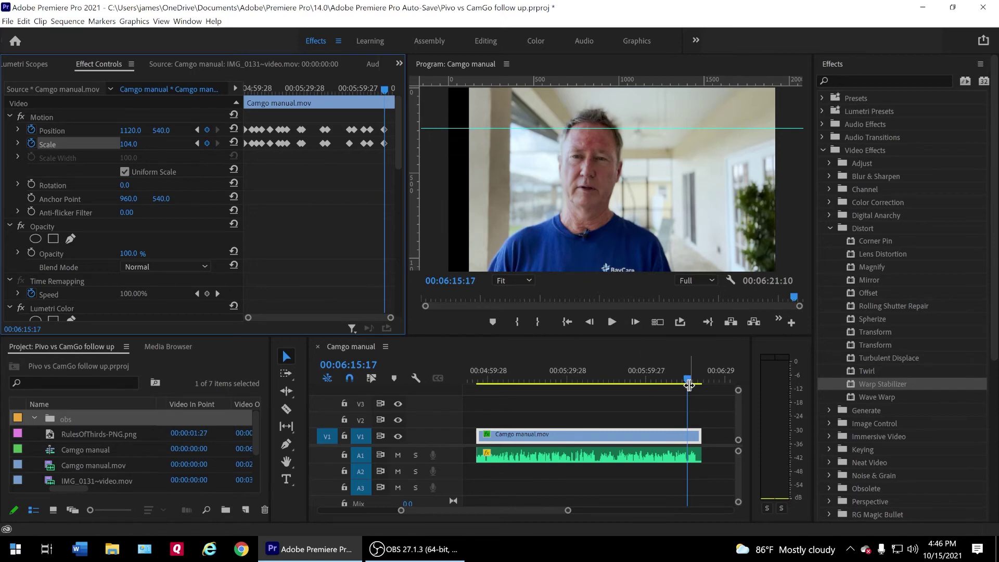
# Delete the final Position and Scale keyframes, then scrub around 00:06:08–00:06:11 to check the held framing
pyautogui.moveTo(691, 380); pyautogui.dragTo(670, 378)
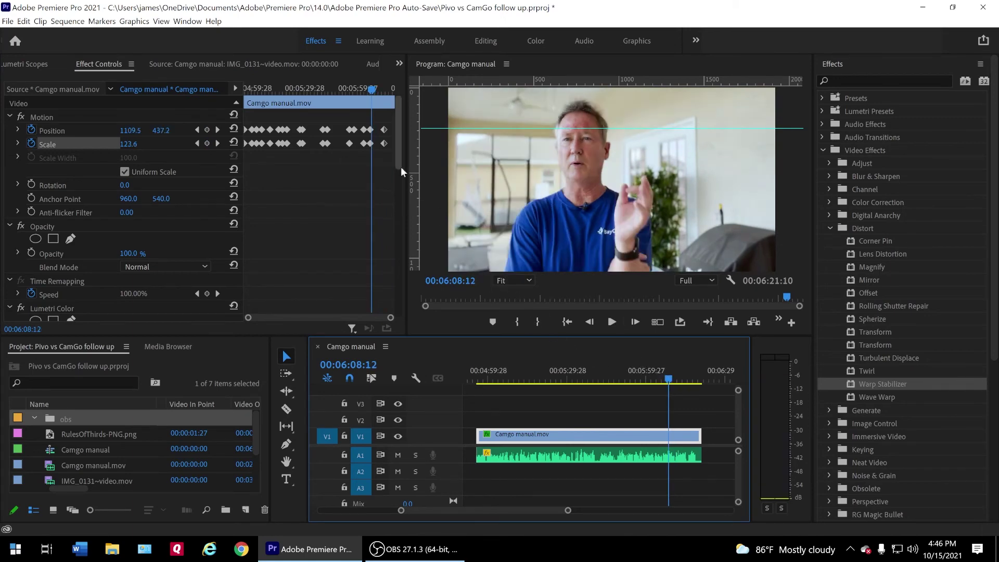
pyautogui.moveTo(381, 120); pyautogui.dragTo(397, 155)
pyautogui.press('Delete')
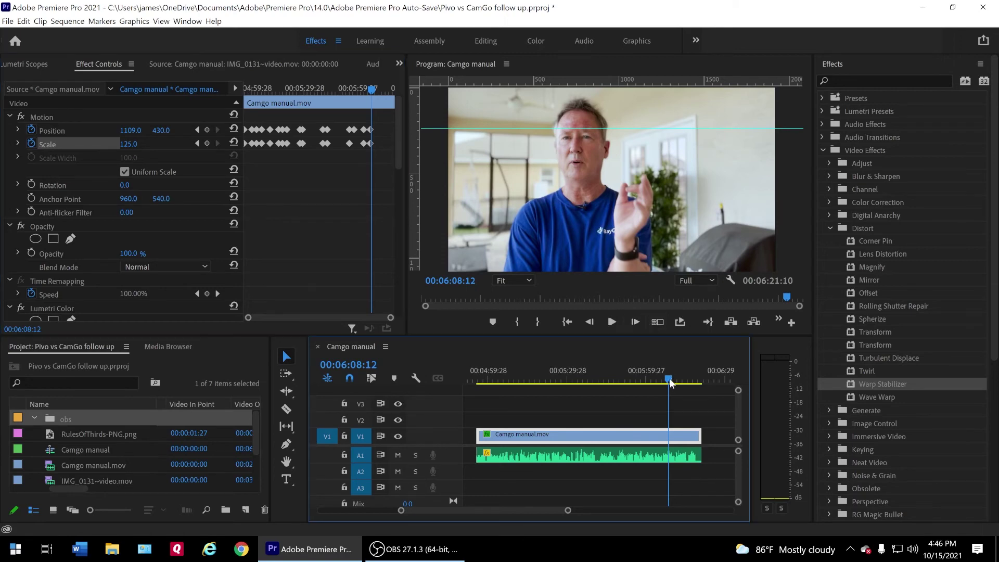
pyautogui.moveTo(669, 381)
pyautogui.mouseDown()
pyautogui.moveTo(568, 400)
pyautogui.moveTo(667, 379)
pyautogui.mouseUp()
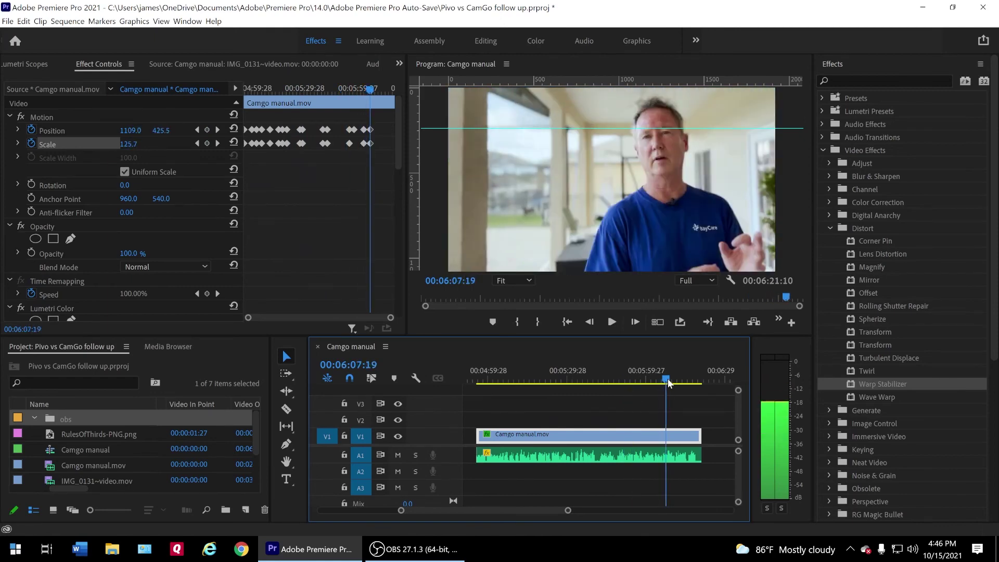
pyautogui.moveTo(667, 379); pyautogui.dragTo(679, 378)
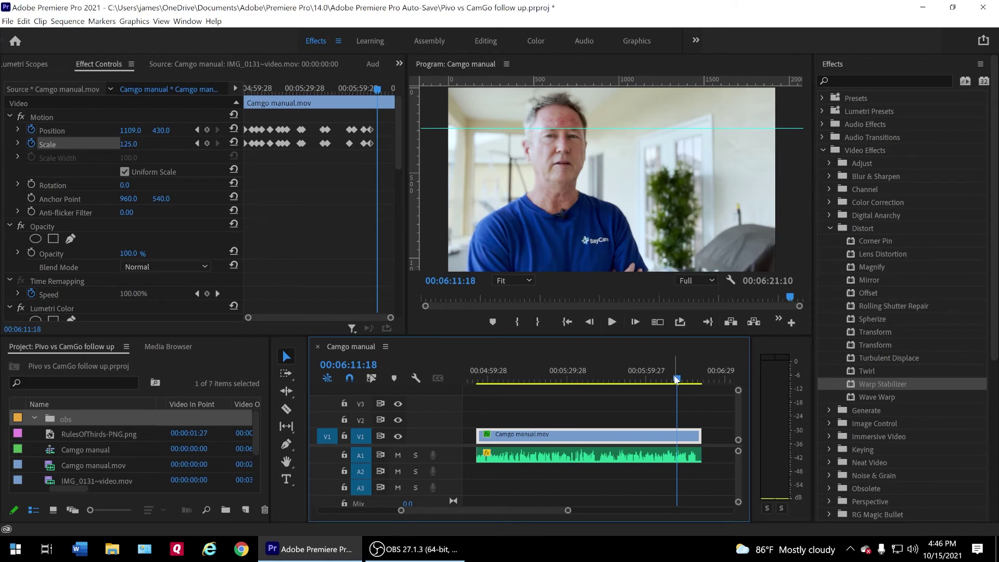
# At 00:06:14, keyframe Scale to 112% and lower Position to keep the face framed
pyautogui.moveTo(676, 380); pyautogui.dragTo(684, 378)
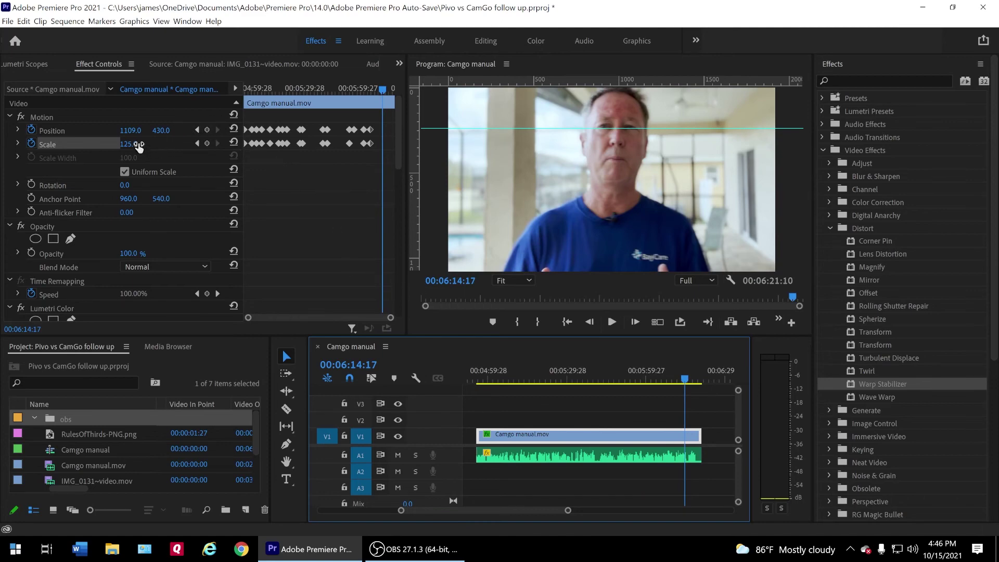
pyautogui.moveTo(132, 147); pyautogui.dragTo(118, 144)
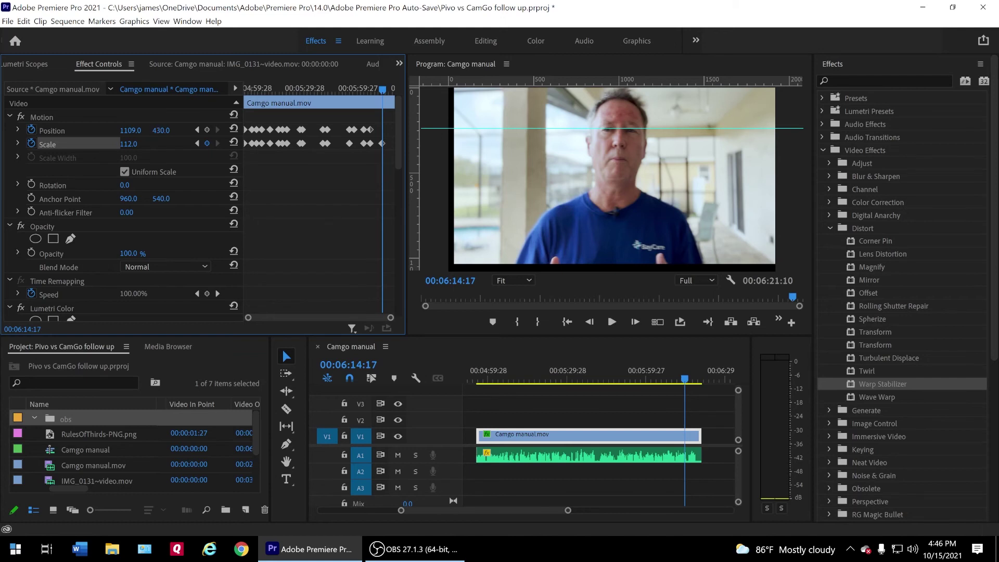
pyautogui.moveTo(151, 131)
pyautogui.mouseDown()
pyautogui.moveTo(189, 130)
pyautogui.moveTo(92, 130)
pyautogui.mouseUp()
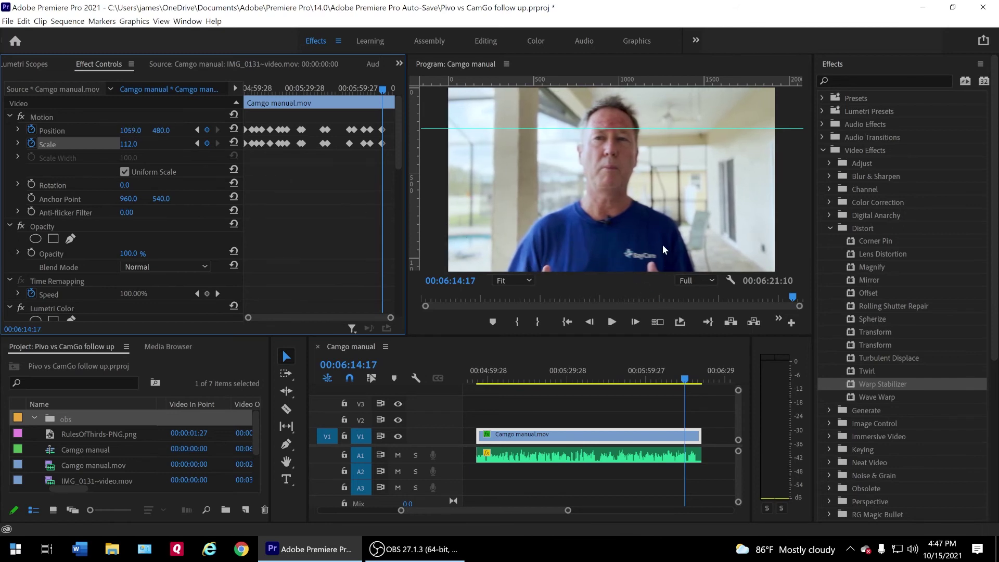
# At 00:06:18, keyframe Scale to 102% and Position X to 954, then review the zoom
pyautogui.click(691, 380)
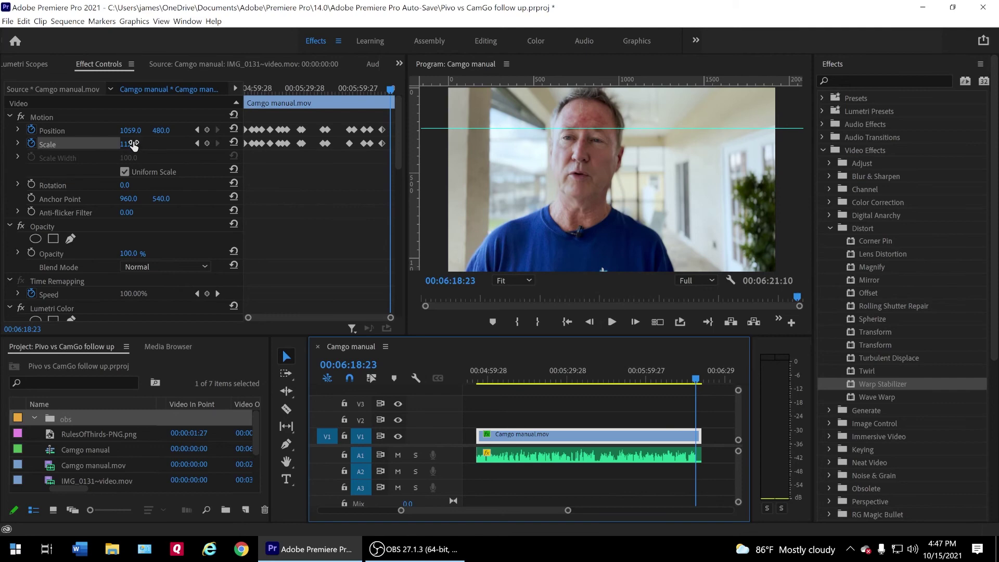
pyautogui.moveTo(139, 145)
pyautogui.mouseDown()
pyautogui.moveTo(162, 130)
pyautogui.moveTo(130, 133)
pyautogui.mouseUp()
pyautogui.moveTo(600, 272); pyautogui.dragTo(586, 271)
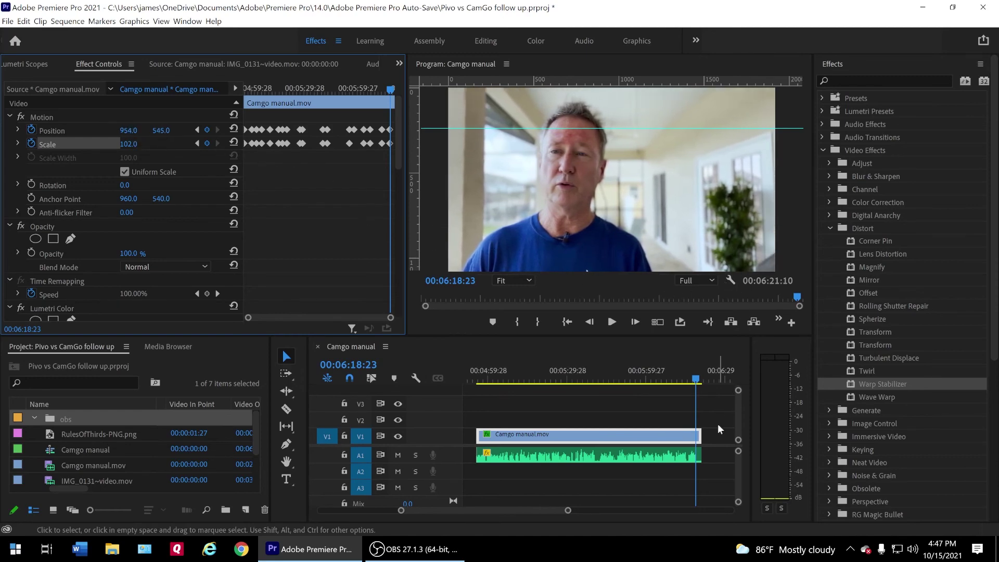
pyautogui.moveTo(695, 380); pyautogui.dragTo(663, 382)
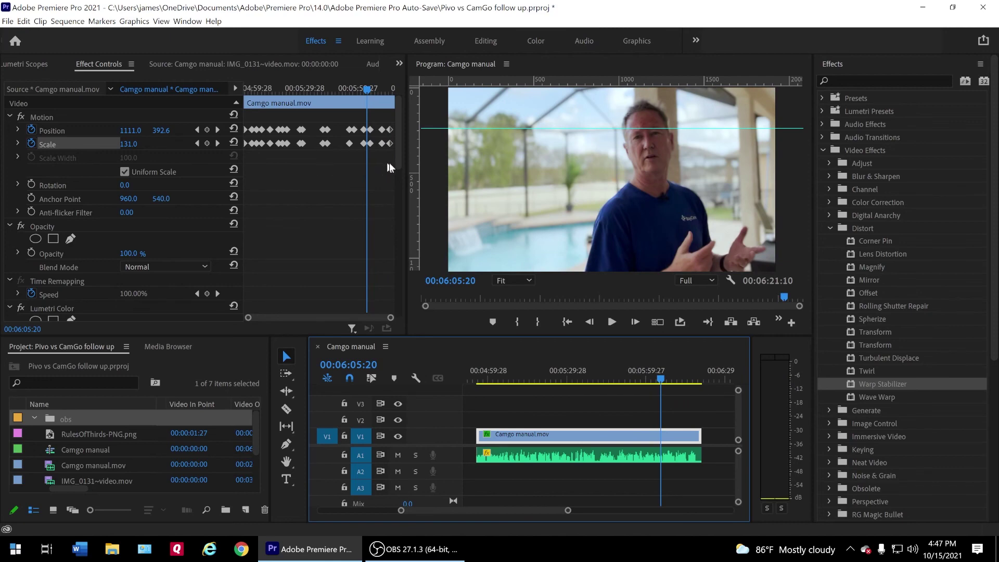
# Select all Position and Scale keyframes and apply Ease In and Ease Out temporal interpolation
pyautogui.moveTo(389, 162); pyautogui.dragTo(267, 129)
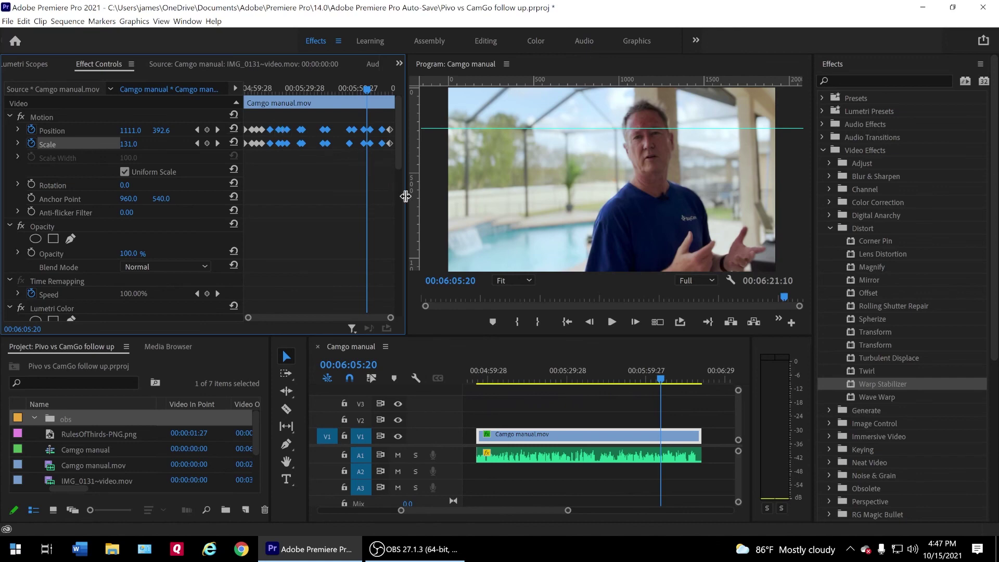
pyautogui.moveTo(392, 193); pyautogui.dragTo(240, 117)
pyautogui.rightClick(303, 128)
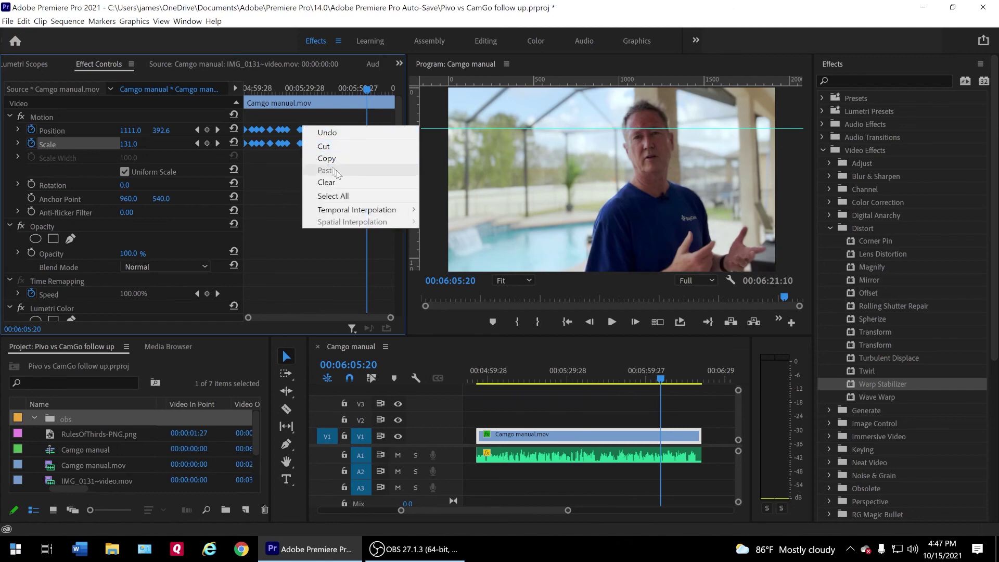
pyautogui.moveTo(357, 209)
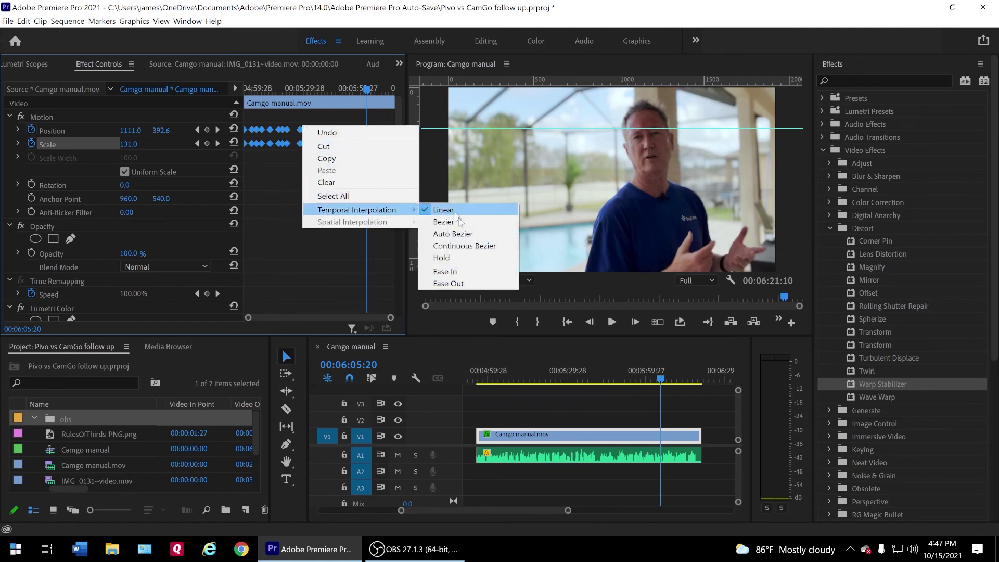
pyautogui.click(446, 271)
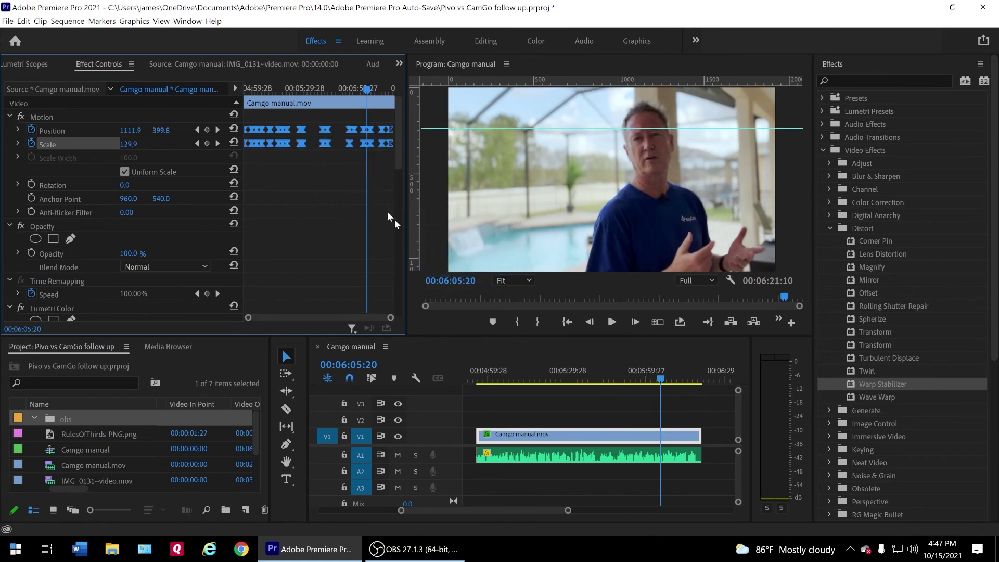
pyautogui.rightClick(326, 141)
pyautogui.moveTo(379, 221)
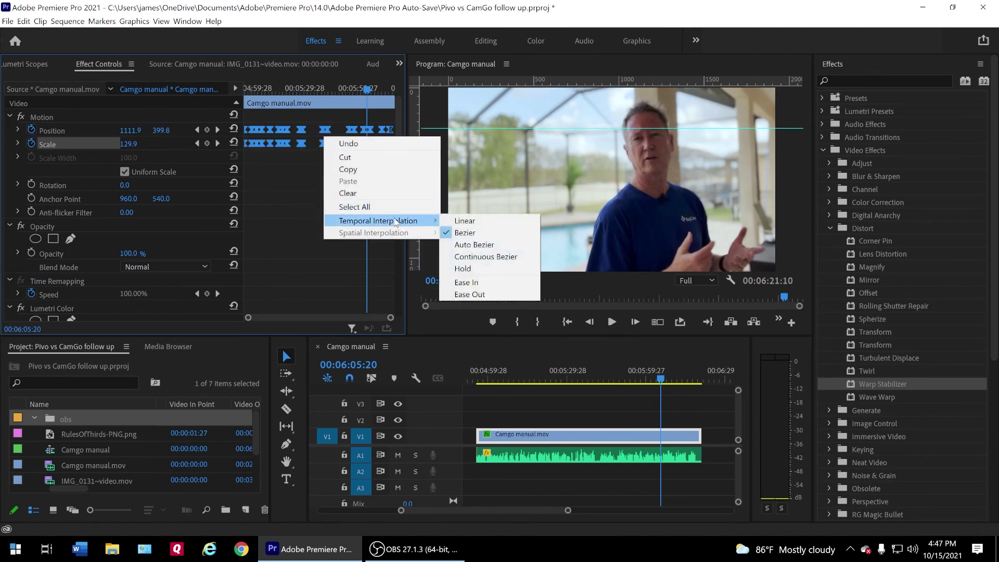
pyautogui.click(465, 295)
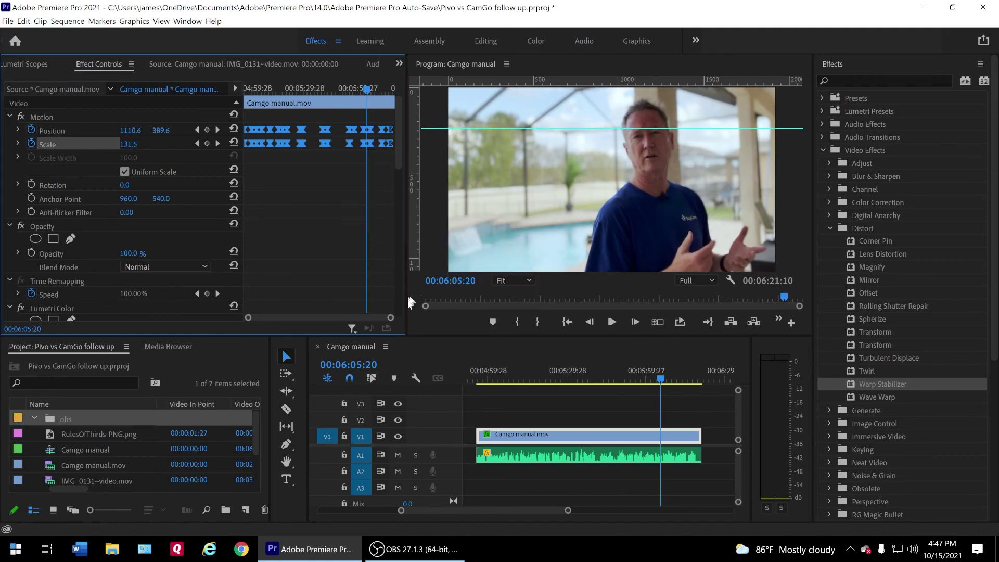
pyautogui.click(479, 382)
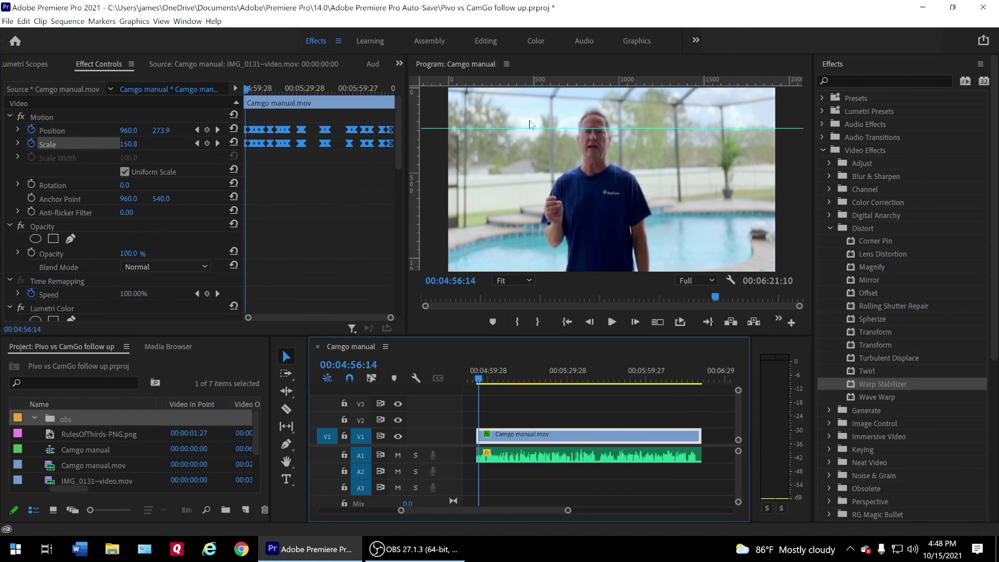